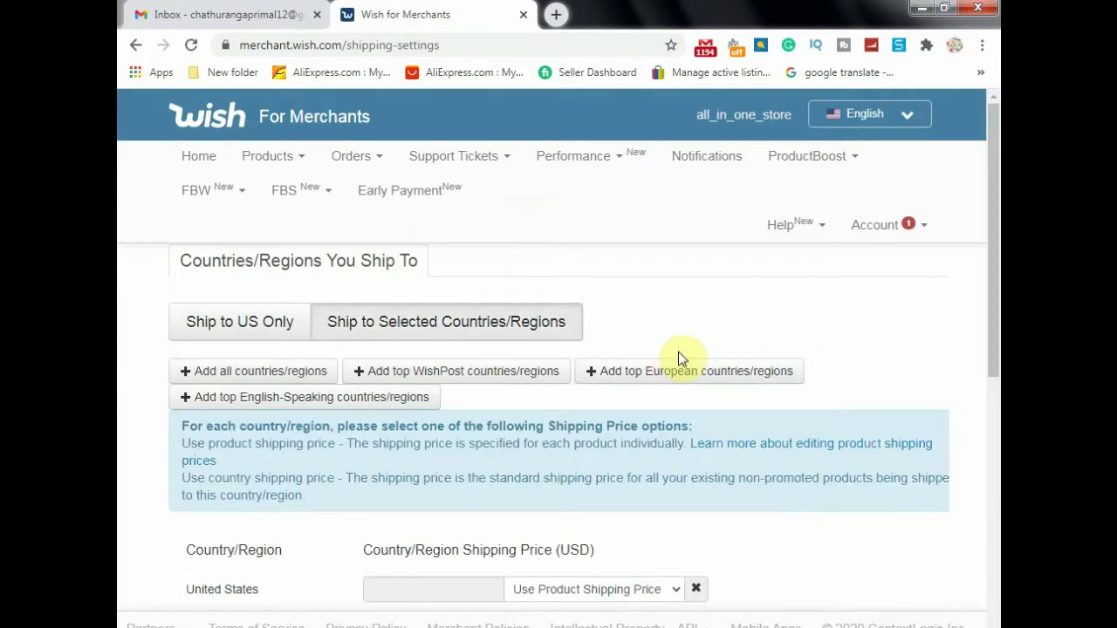
Step: Switch the store to Ship to US Only and set the United States country shipping price to 2.99 USD
{"action": "scroll", "coordinate": [680, 357], "scroll_direction": "down", "scroll_amount": 3}
{"action": "scroll", "coordinate": [715, 377], "scroll_direction": "up", "scroll_amount": 2}
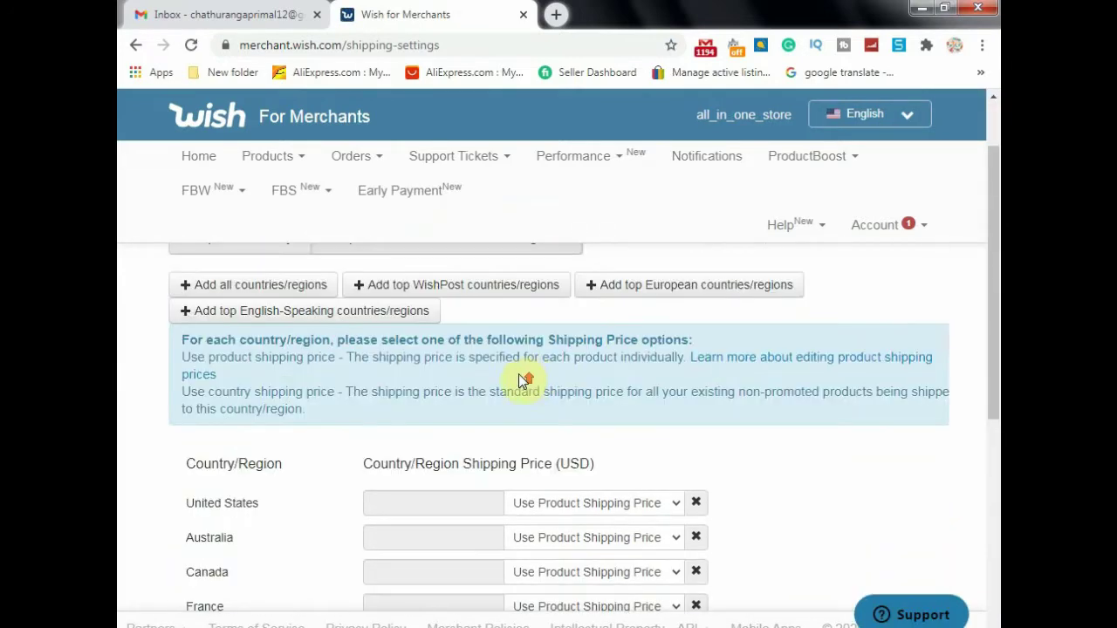
{"action": "scroll", "coordinate": [523, 379], "scroll_direction": "up", "scroll_amount": 2}
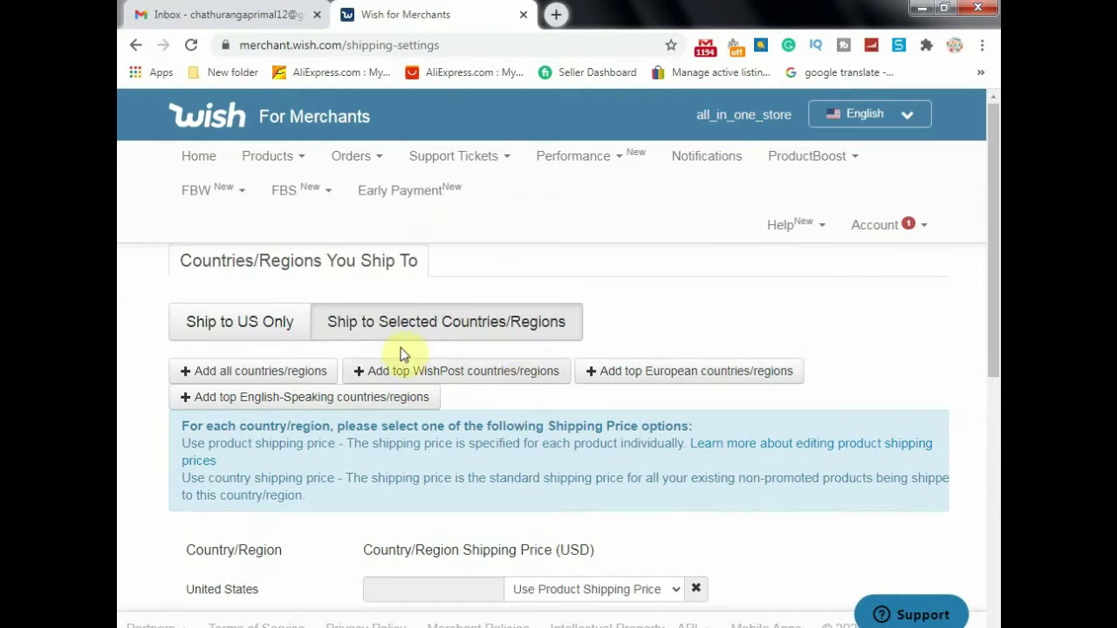
{"action": "left_click", "coordinate": [264, 333]}
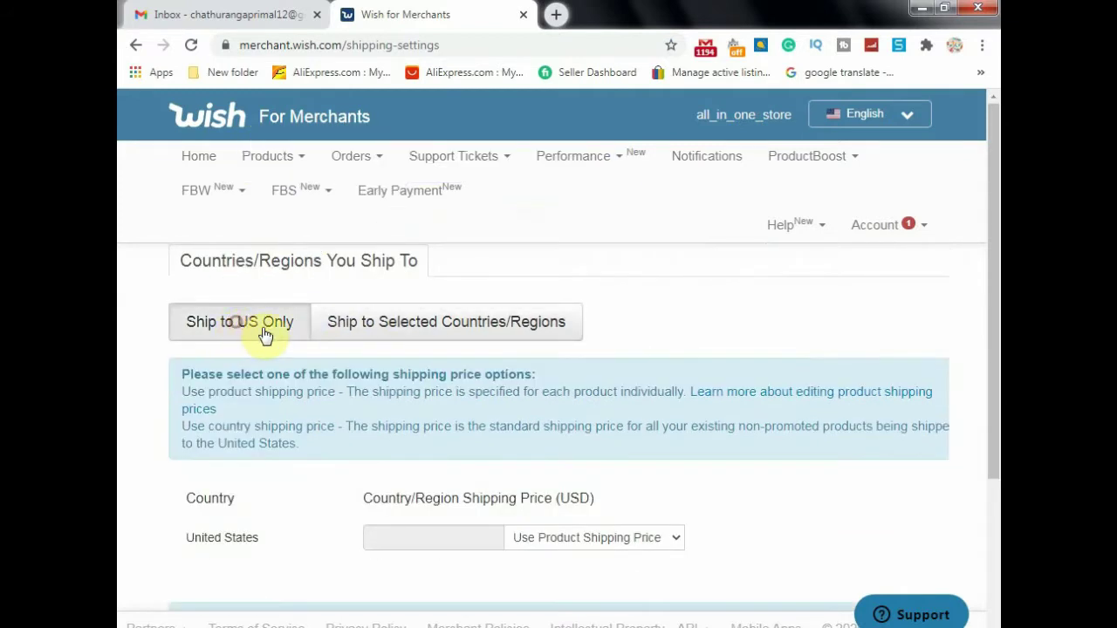
{"action": "scroll", "coordinate": [270, 345], "scroll_direction": "down", "scroll_amount": 1}
{"action": "left_click_drag", "start_coordinate": [169, 449], "coordinate": [279, 451]}
{"action": "left_click", "coordinate": [669, 453]}
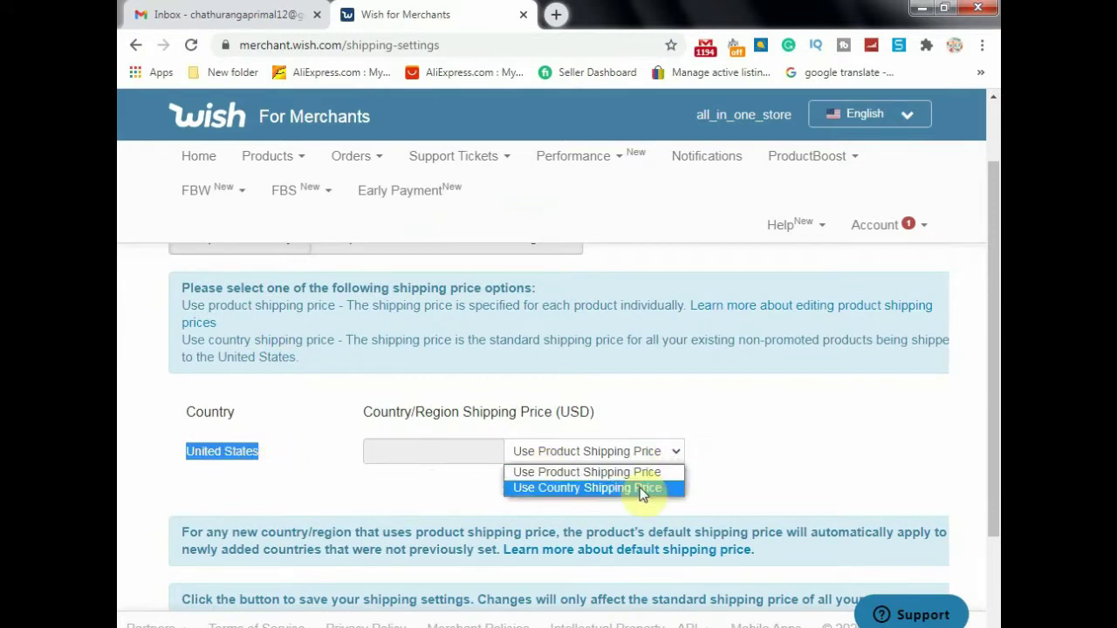
{"action": "left_click", "coordinate": [596, 488]}
{"action": "left_click", "coordinate": [464, 451]}
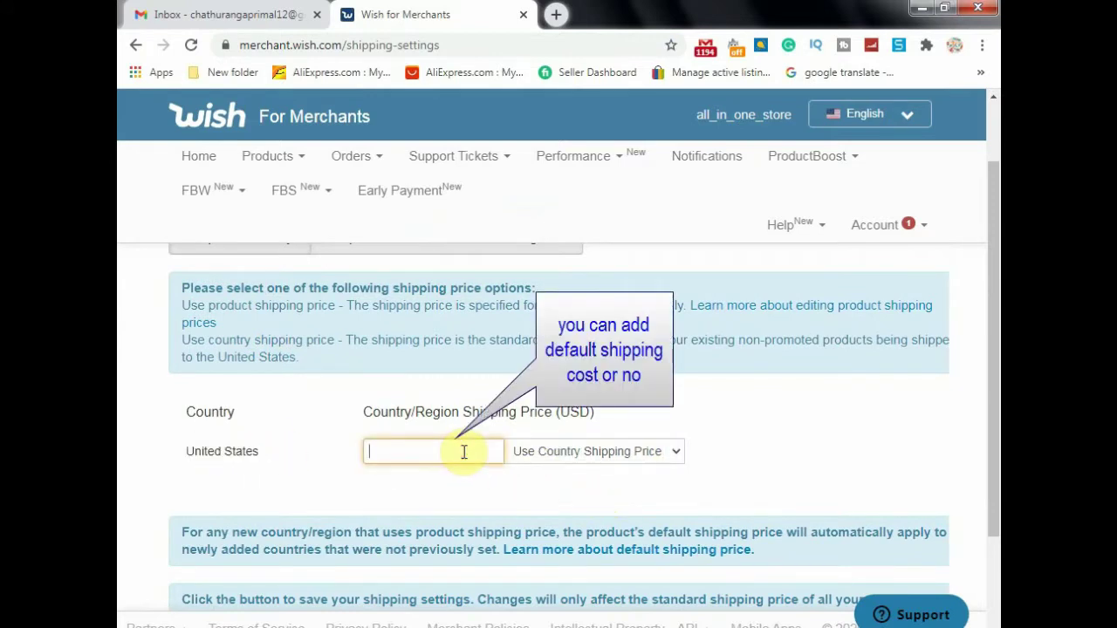
{"action": "type", "text": "2.99"}
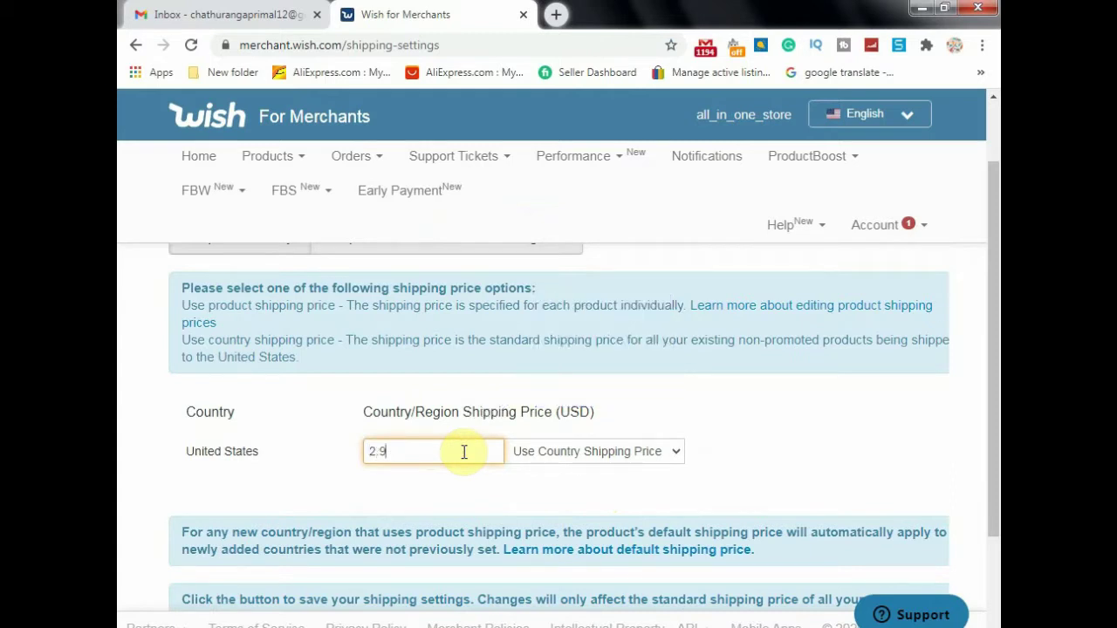
Step: Return the United States to Use Product Shipping Price and switch the store back to Ship to Selected Countries/Regions
{"action": "left_click", "coordinate": [568, 451]}
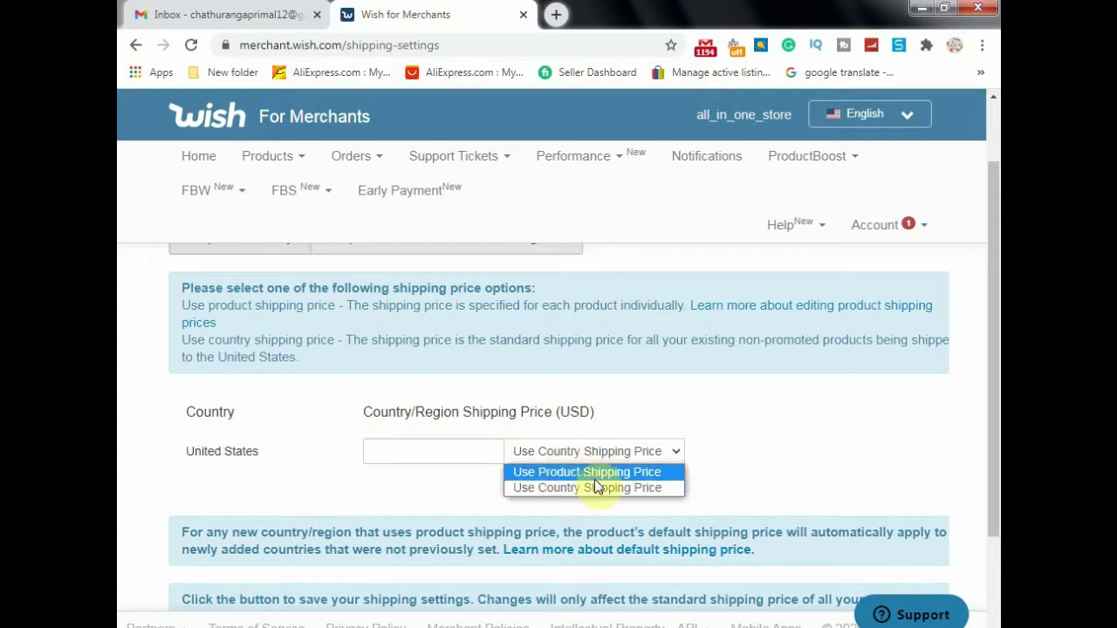
{"action": "left_click", "coordinate": [558, 472]}
{"action": "scroll", "coordinate": [491, 444], "scroll_direction": "up", "scroll_amount": 1}
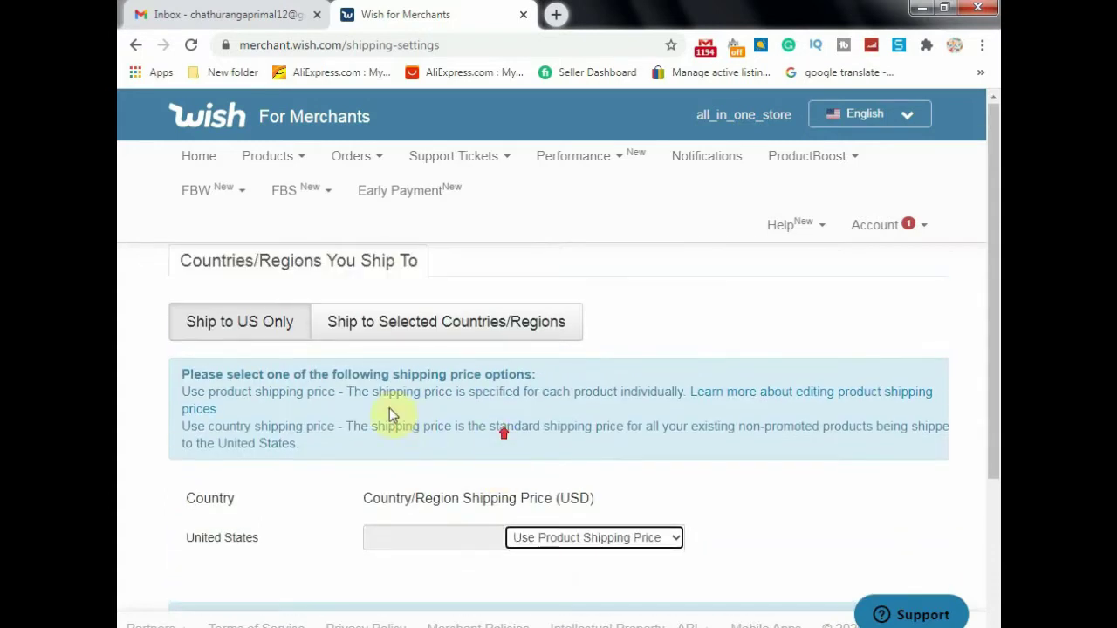
{"action": "left_click", "coordinate": [445, 325]}
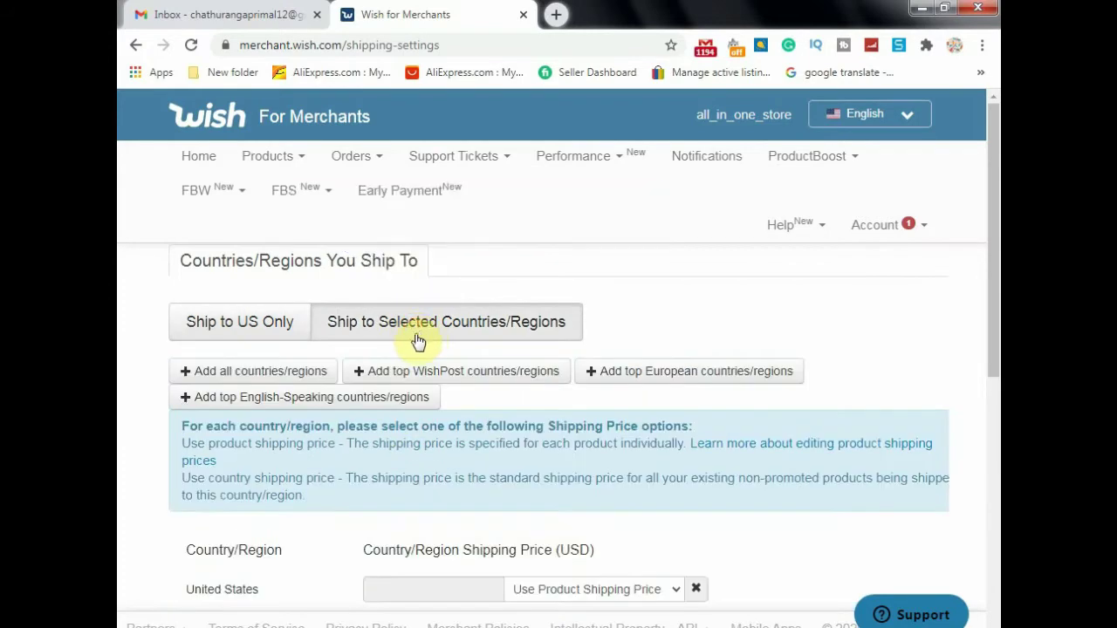
Step: Add Sri Lanka to the list of countries the store ships to
{"action": "scroll", "coordinate": [457, 392], "scroll_direction": "down", "scroll_amount": 3}
{"action": "scroll", "coordinate": [378, 390], "scroll_direction": "up", "scroll_amount": 2}
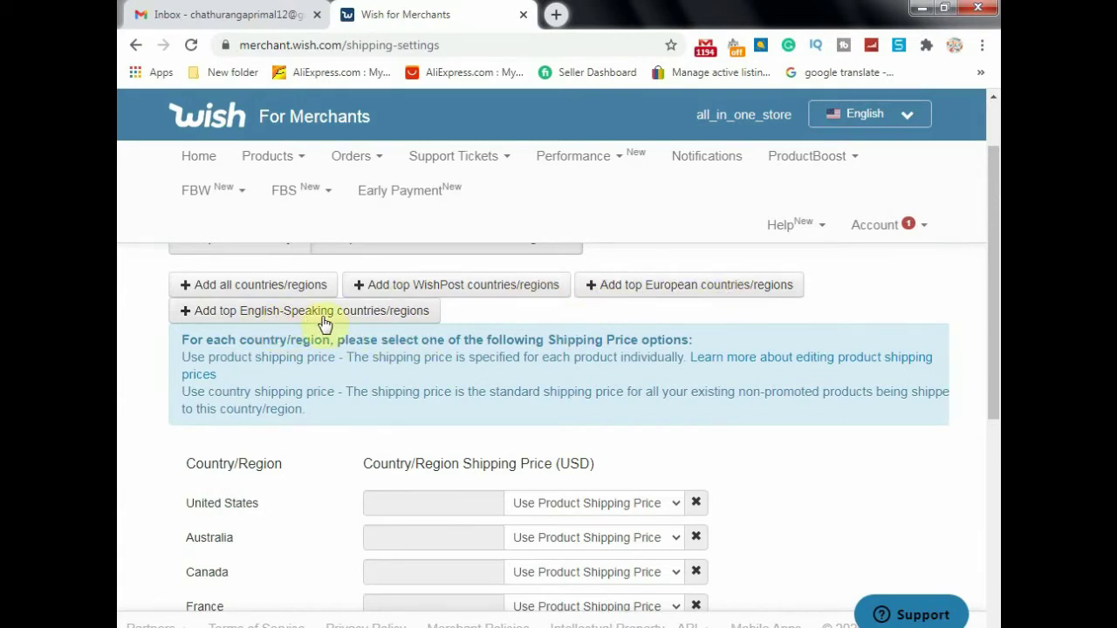
{"action": "scroll", "coordinate": [524, 401], "scroll_direction": "down", "scroll_amount": 2}
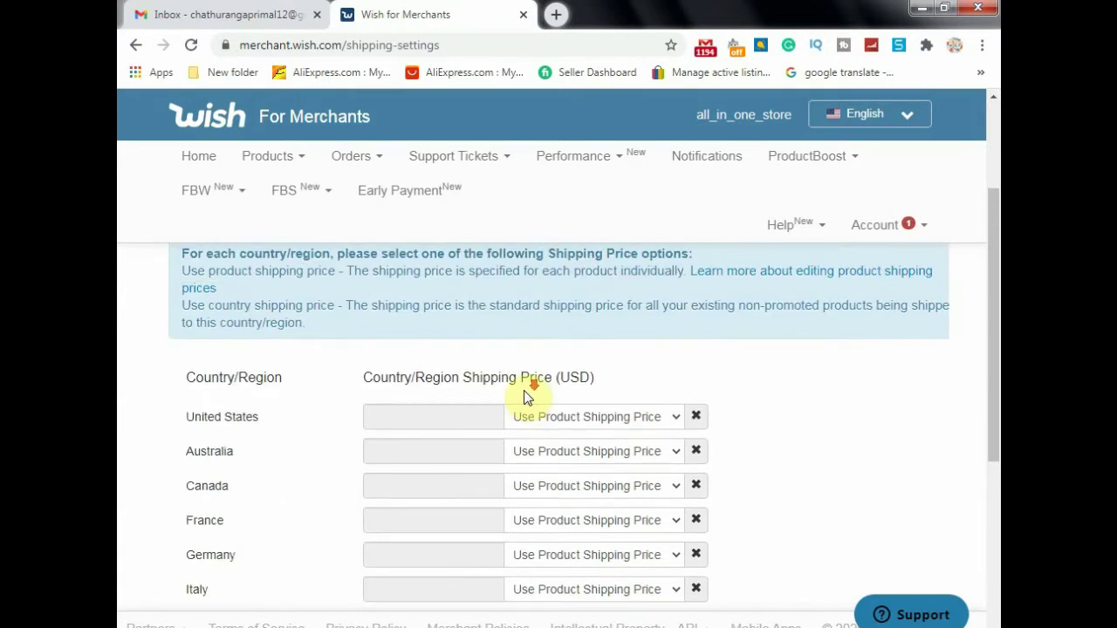
{"action": "scroll", "coordinate": [509, 385], "scroll_direction": "down", "scroll_amount": 1}
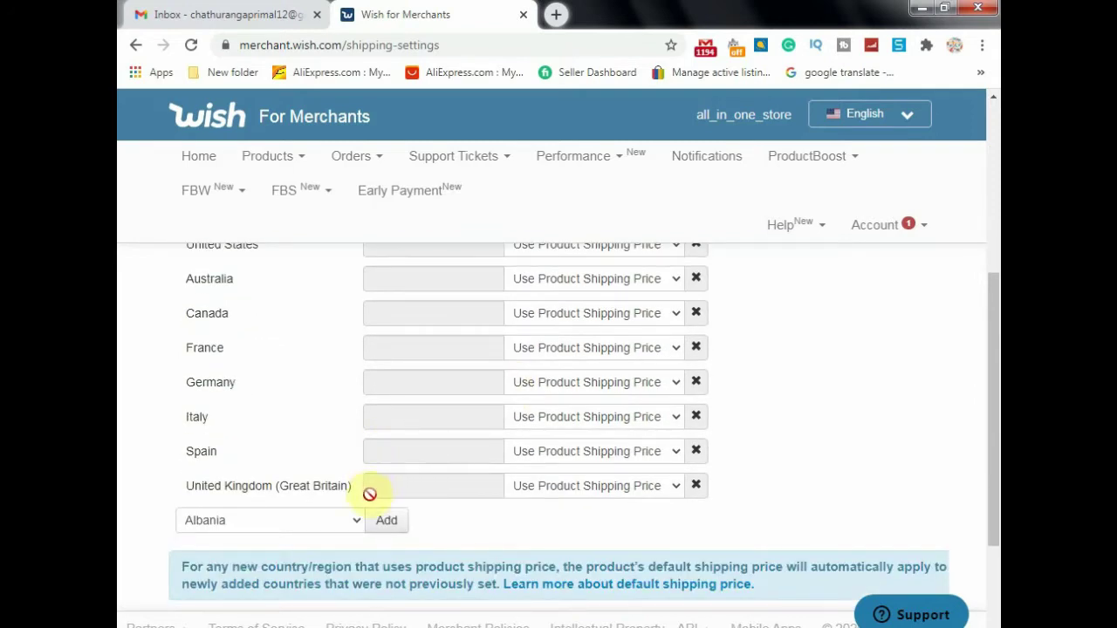
{"action": "left_click", "coordinate": [357, 527]}
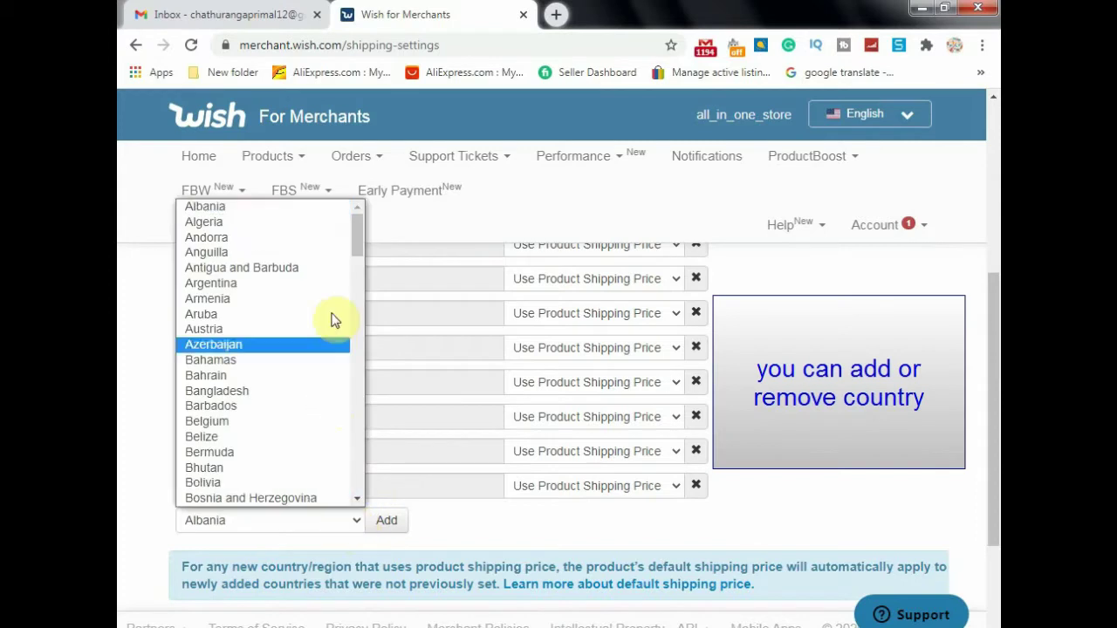
{"action": "scroll", "coordinate": [354, 262], "scroll_direction": "down", "scroll_amount": 1}
{"action": "left_click_drag", "start_coordinate": [353, 262], "coordinate": [340, 447]}
{"action": "scroll", "coordinate": [341, 345], "scroll_direction": "down", "scroll_amount": 1}
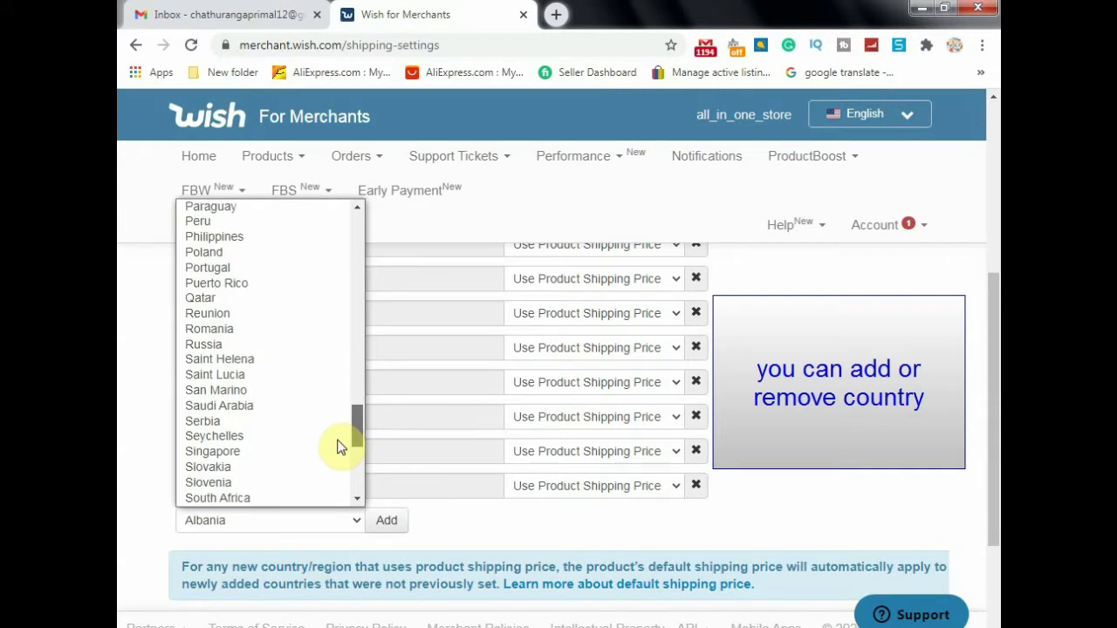
{"action": "scroll", "coordinate": [338, 449], "scroll_direction": "down", "scroll_amount": 1}
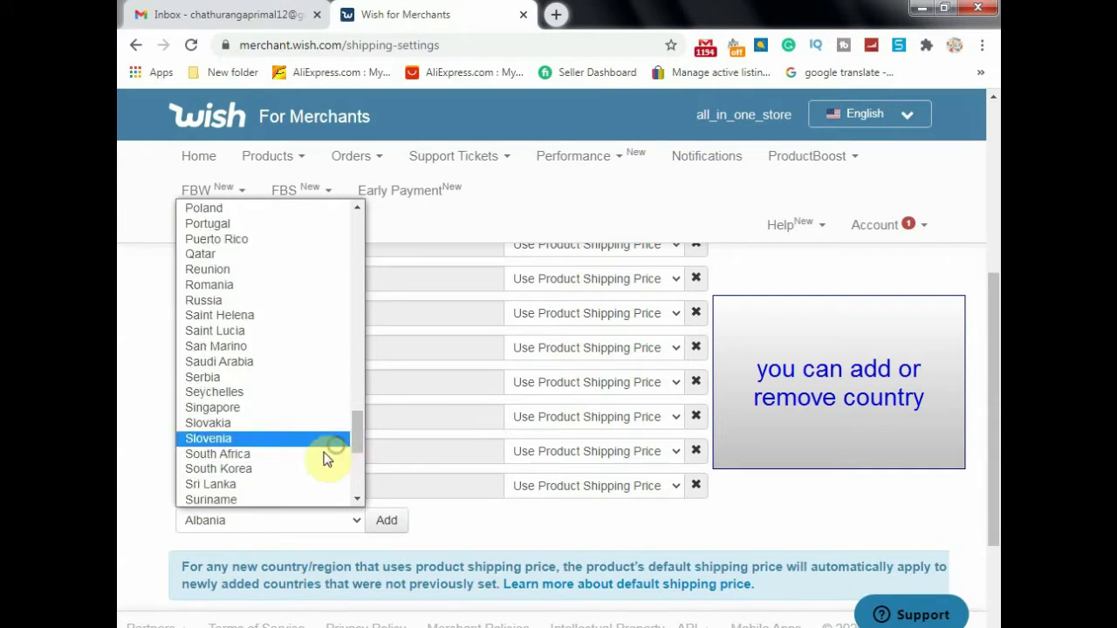
{"action": "left_click", "coordinate": [269, 486]}
{"action": "left_click", "coordinate": [389, 522]}
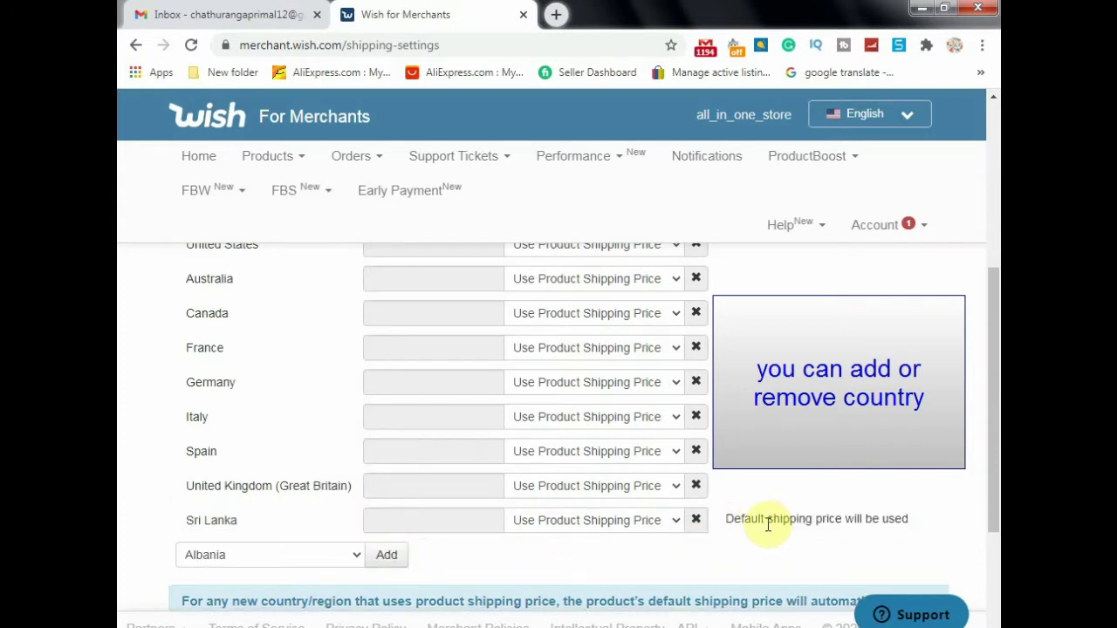
Step: Switch Sri Lanka to Use Country Shipping Price and back to Use Product Shipping Price, and remove Sri Lanka from the shipping list
{"action": "left_click", "coordinate": [656, 522]}
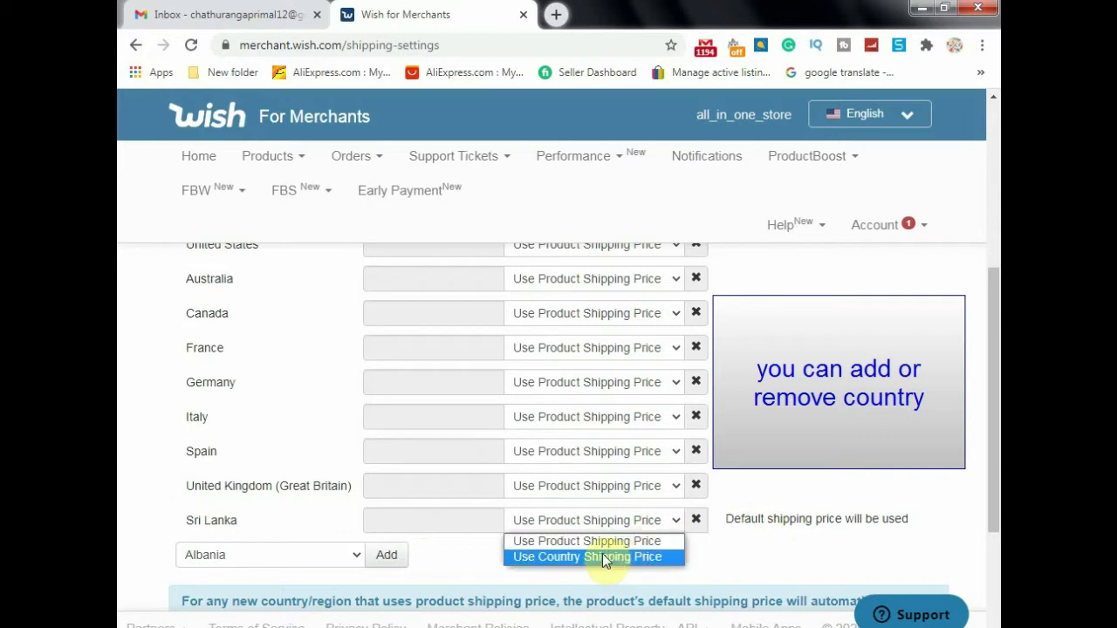
{"action": "left_click", "coordinate": [603, 558]}
{"action": "left_click", "coordinate": [636, 523]}
{"action": "left_click", "coordinate": [646, 541]}
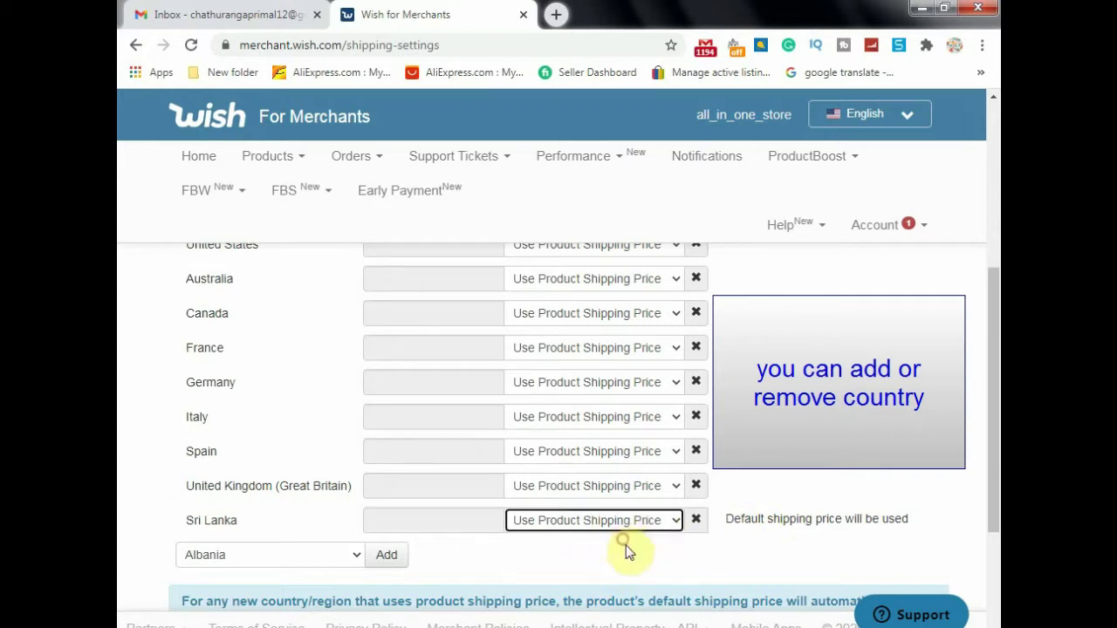
{"action": "left_click", "coordinate": [697, 521]}
{"action": "scroll", "coordinate": [752, 497], "scroll_direction": "up", "scroll_amount": 1}
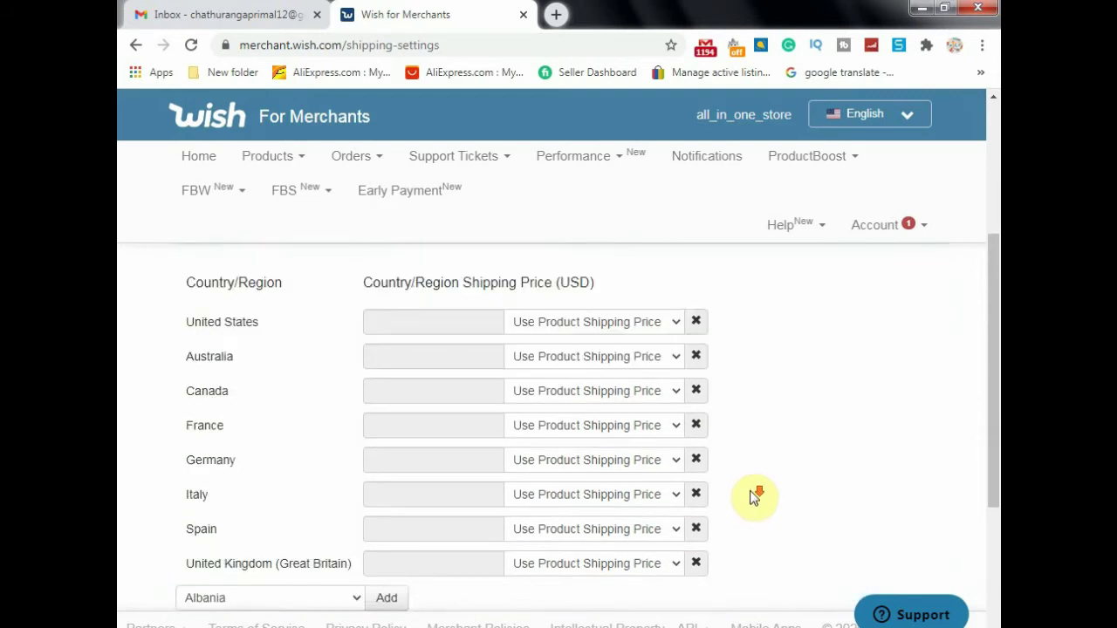
Step: Apply the shipping settings to existing non-promoted products and confirm the change
{"action": "scroll", "coordinate": [754, 496], "scroll_direction": "down", "scroll_amount": 3}
{"action": "left_click_drag", "start_coordinate": [665, 561], "coordinate": [781, 568]}
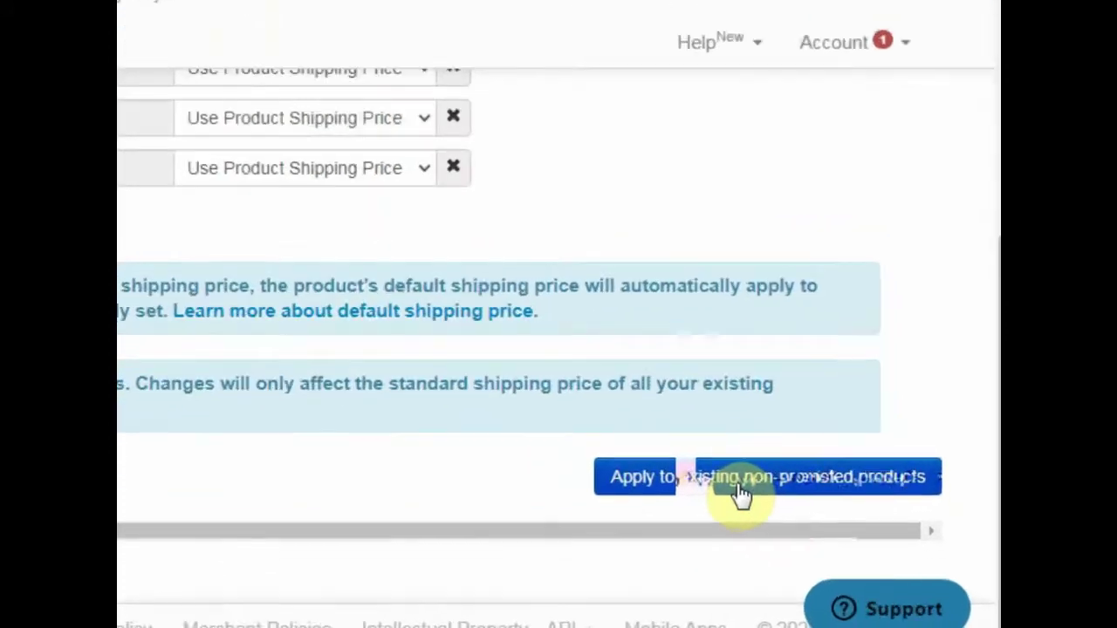
{"action": "left_click", "coordinate": [810, 529]}
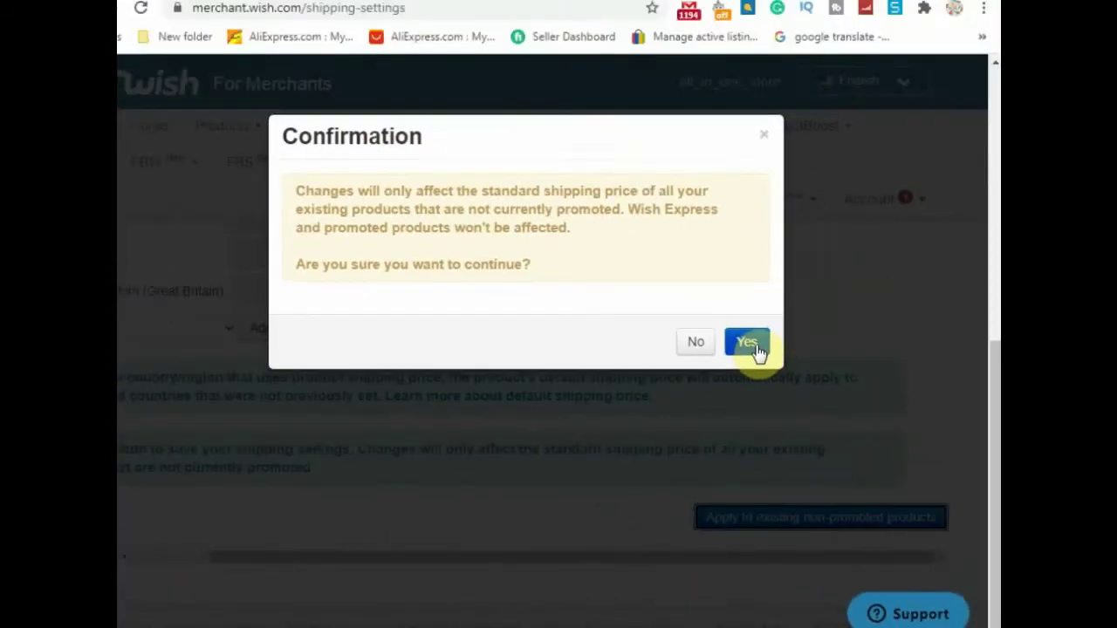
{"action": "left_click", "coordinate": [644, 204]}
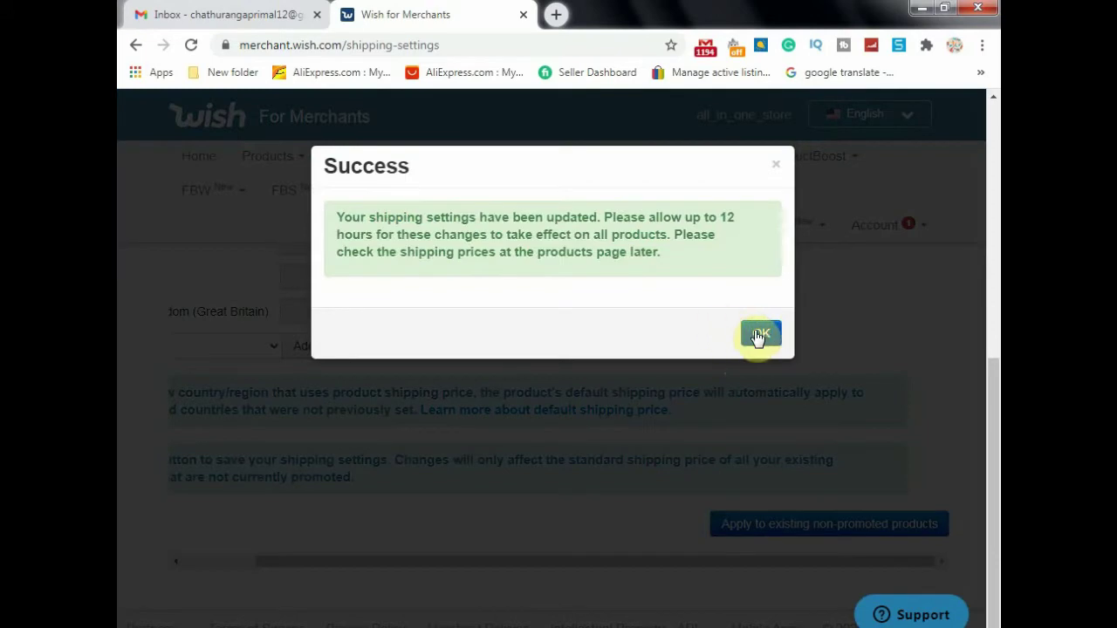
{"action": "left_click", "coordinate": [759, 335]}
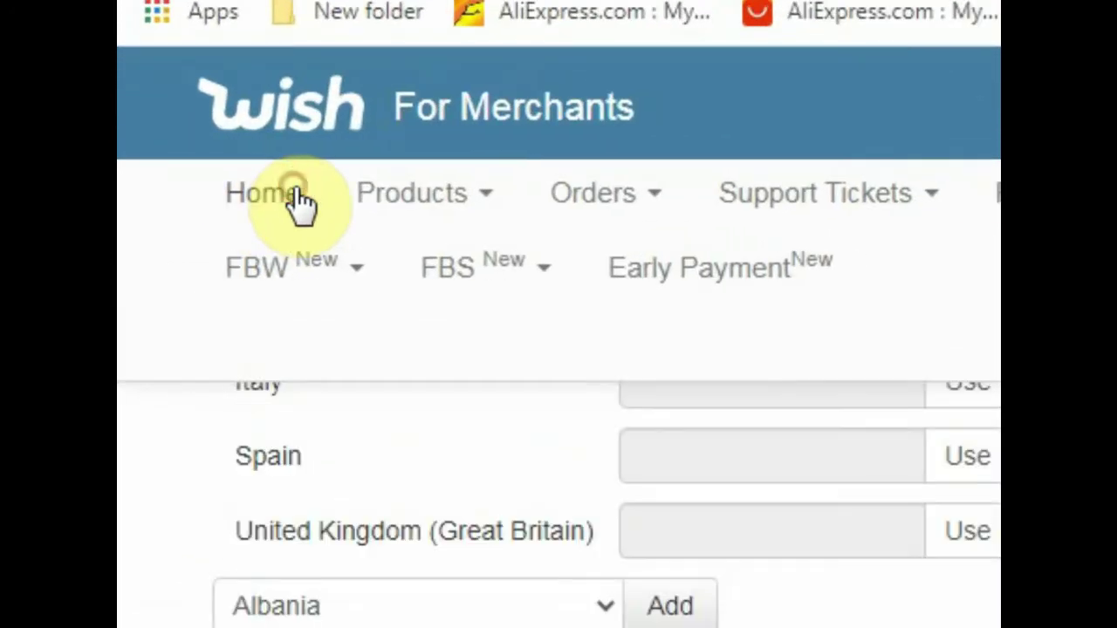
Step: Return to the Wish merchant home page and launch product import from the ShopMaster browser extension
{"action": "left_click", "coordinate": [295, 194]}
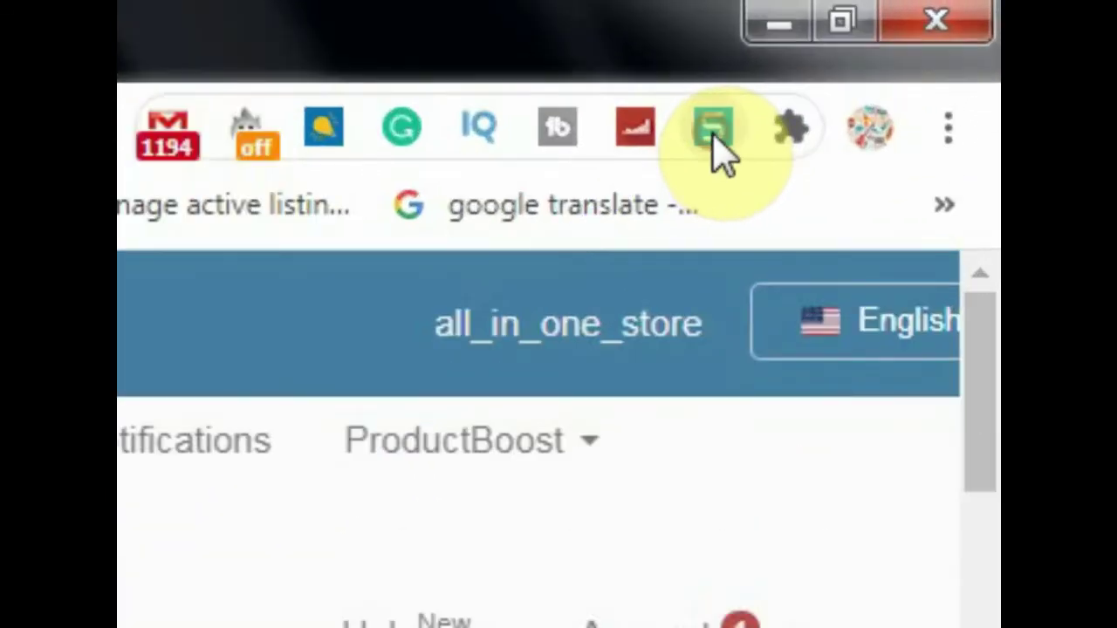
{"action": "left_click", "coordinate": [714, 131]}
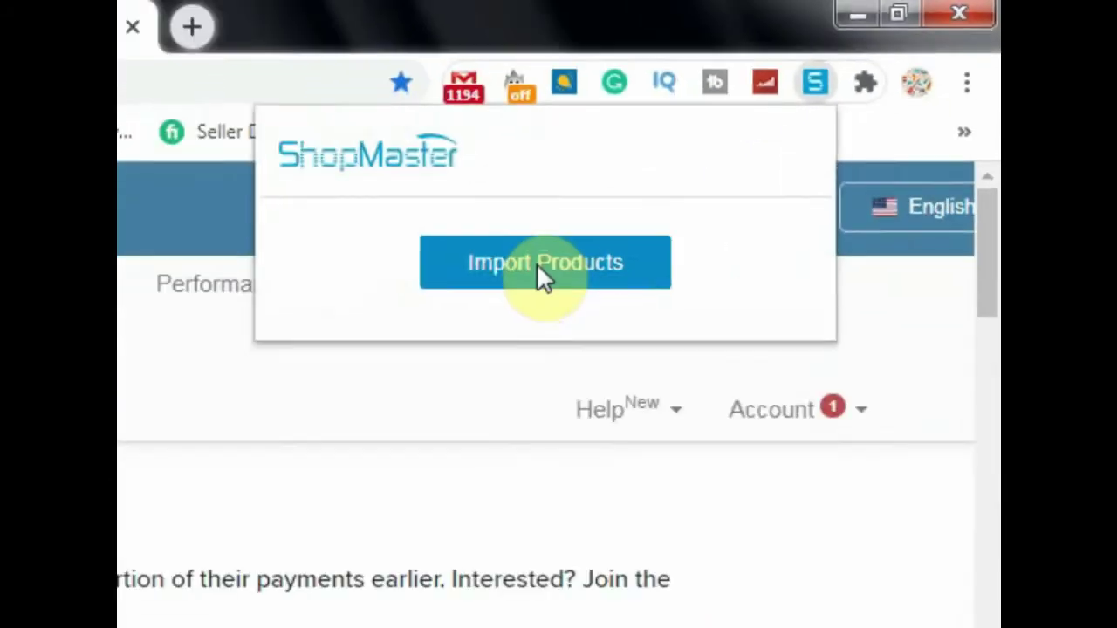
{"action": "left_click", "coordinate": [750, 147]}
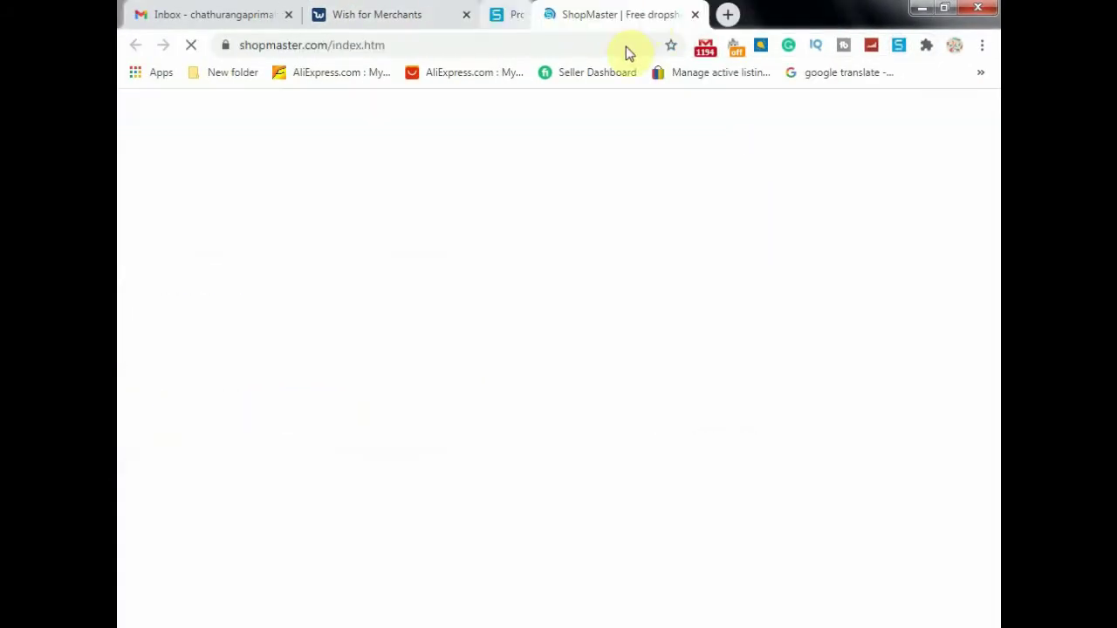
Step: Log in to ShopMaster with the account e-mail and password
{"action": "left_click", "coordinate": [625, 400]}
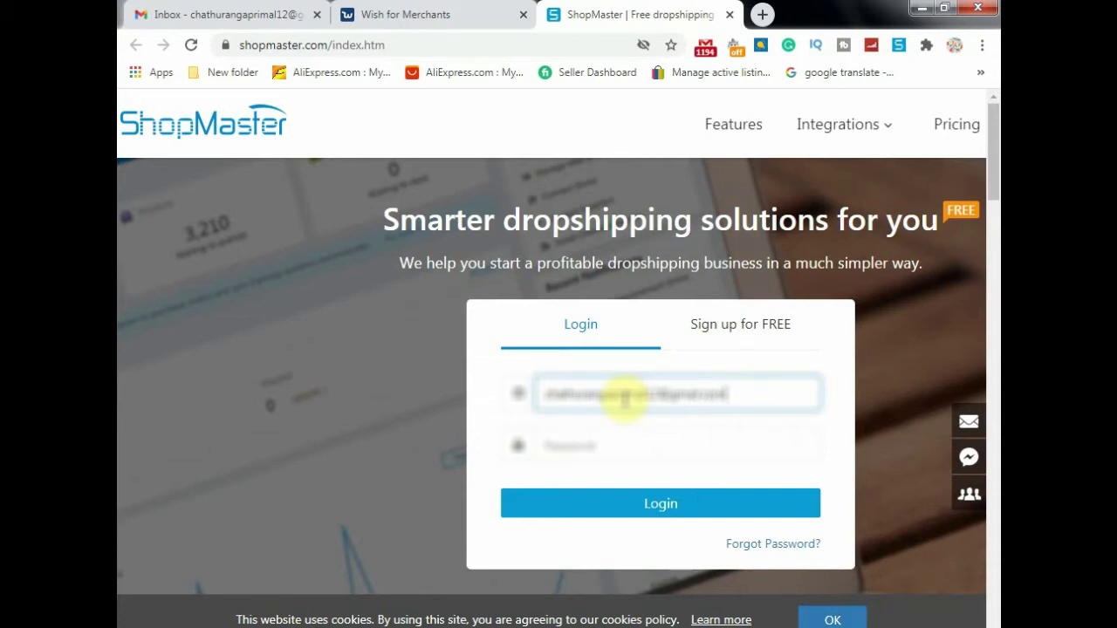
{"action": "left_click", "coordinate": [613, 435]}
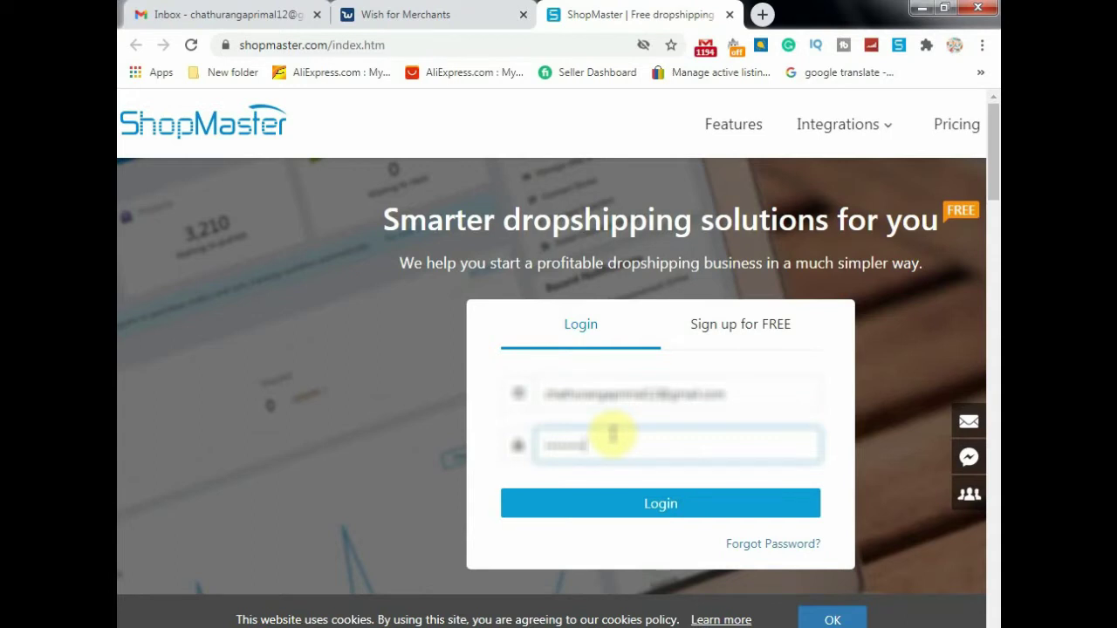
{"action": "left_click", "coordinate": [628, 519]}
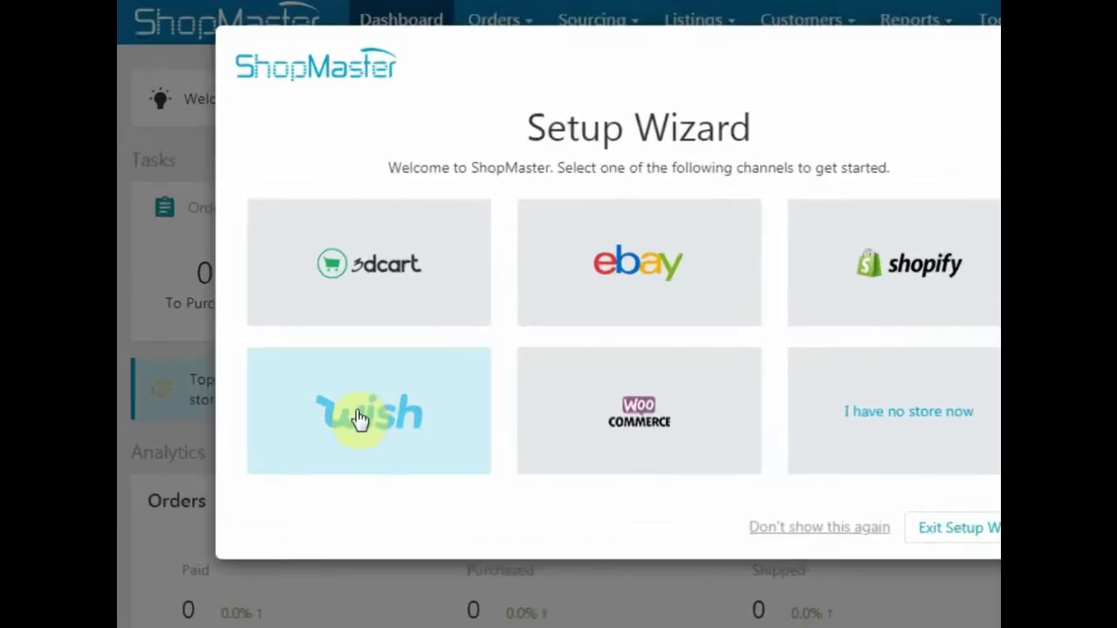
Step: Choose Wish as the sales channel in the Setup Wizard and open Import Products from the Features Guide
{"action": "left_click", "coordinate": [349, 428]}
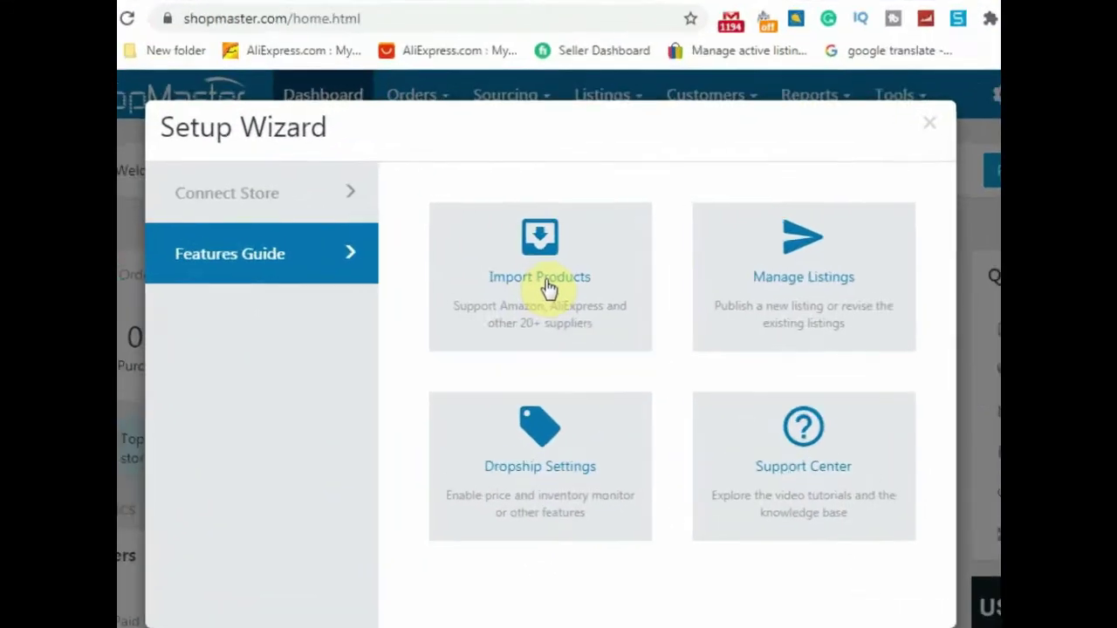
{"action": "mouse_move", "coordinate": [548, 288]}
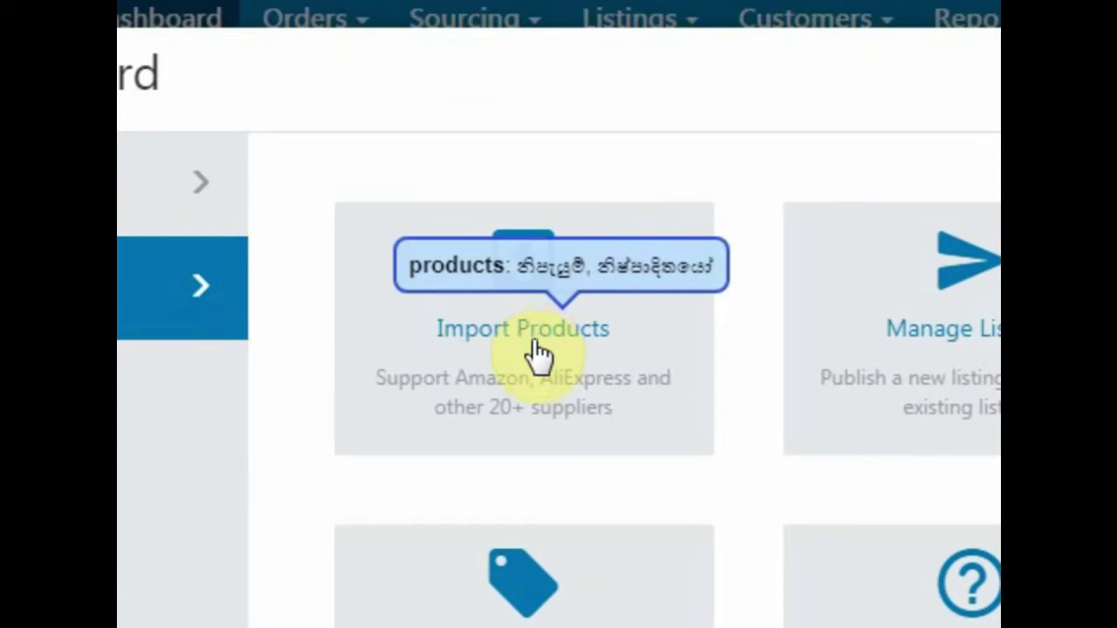
{"action": "left_click", "coordinate": [534, 345]}
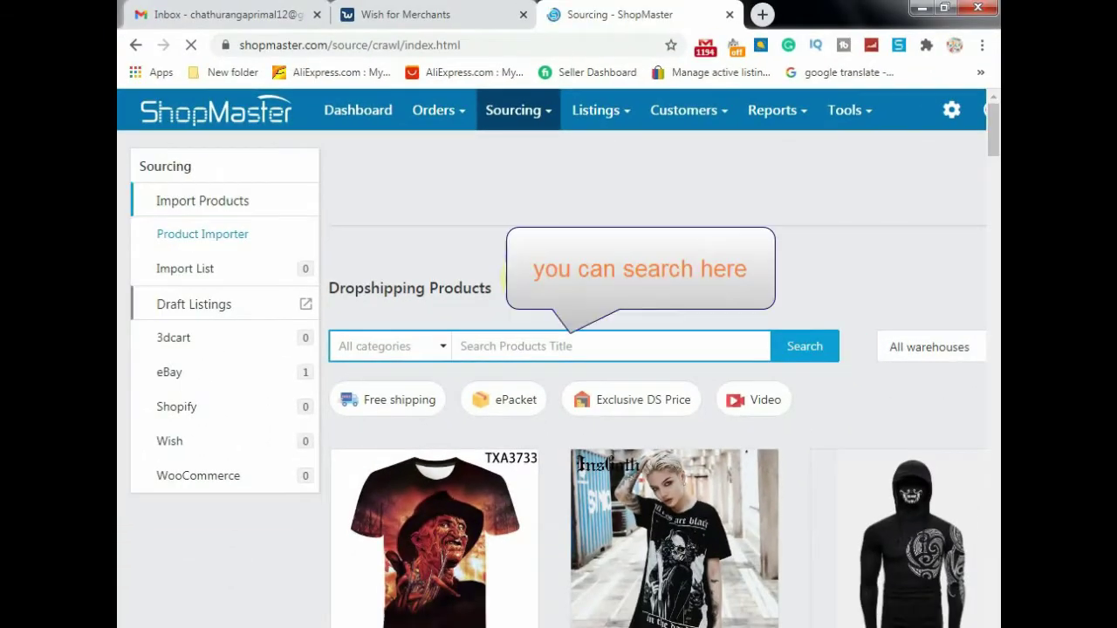
Step: Browse the dropshipping products and import the FRIGG Santa Faceless Doll 2020 from AliExpress
{"action": "scroll", "coordinate": [518, 270], "scroll_direction": "down", "scroll_amount": 2}
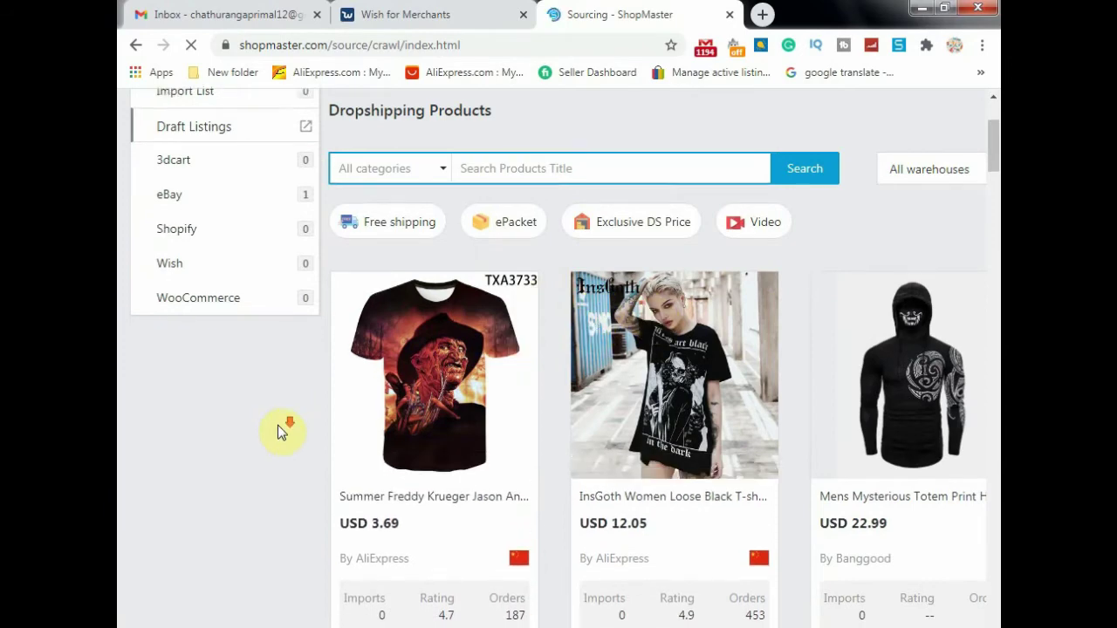
{"action": "scroll", "coordinate": [277, 424], "scroll_direction": "down", "scroll_amount": 5}
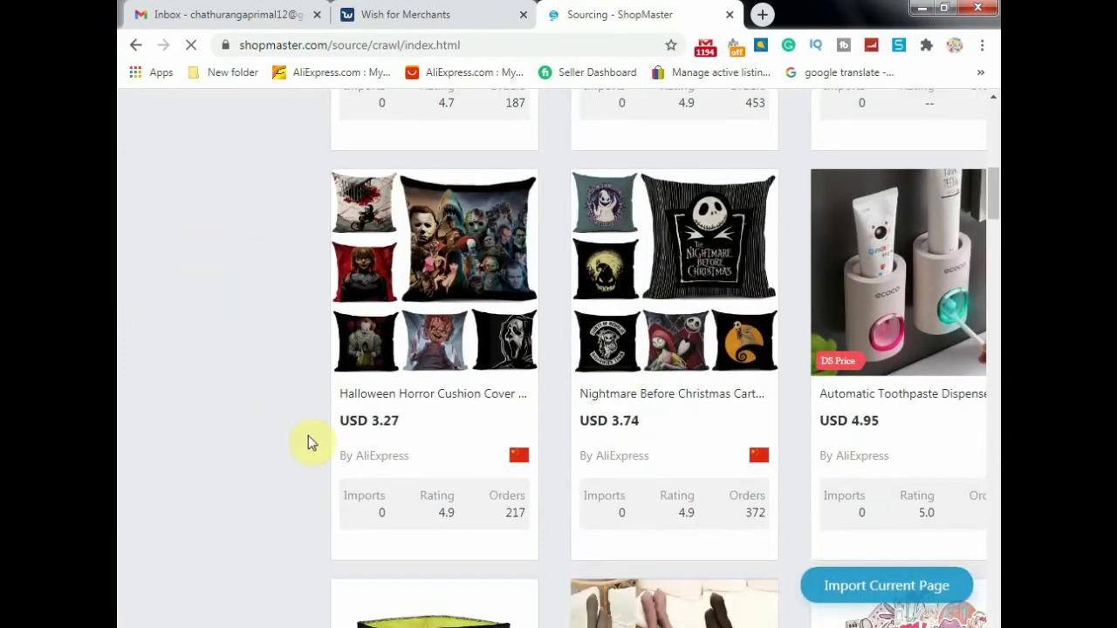
{"action": "scroll", "coordinate": [306, 432], "scroll_direction": "down", "scroll_amount": 2}
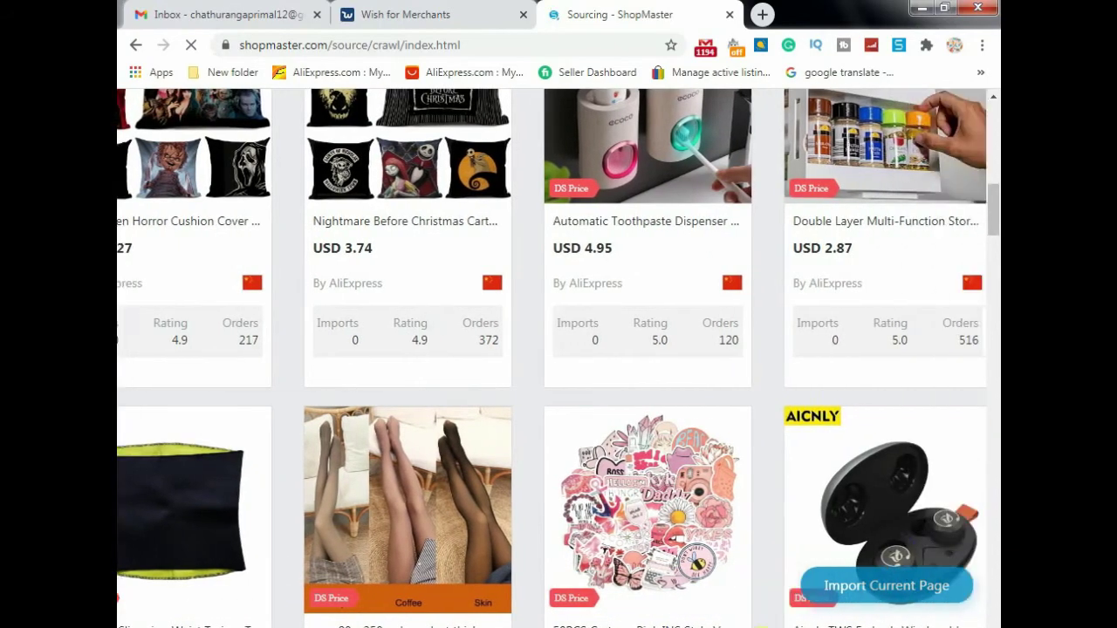
{"action": "scroll", "coordinate": [543, 452], "scroll_direction": "down", "scroll_amount": 1}
{"action": "scroll", "coordinate": [542, 452], "scroll_direction": "down", "scroll_amount": 4}
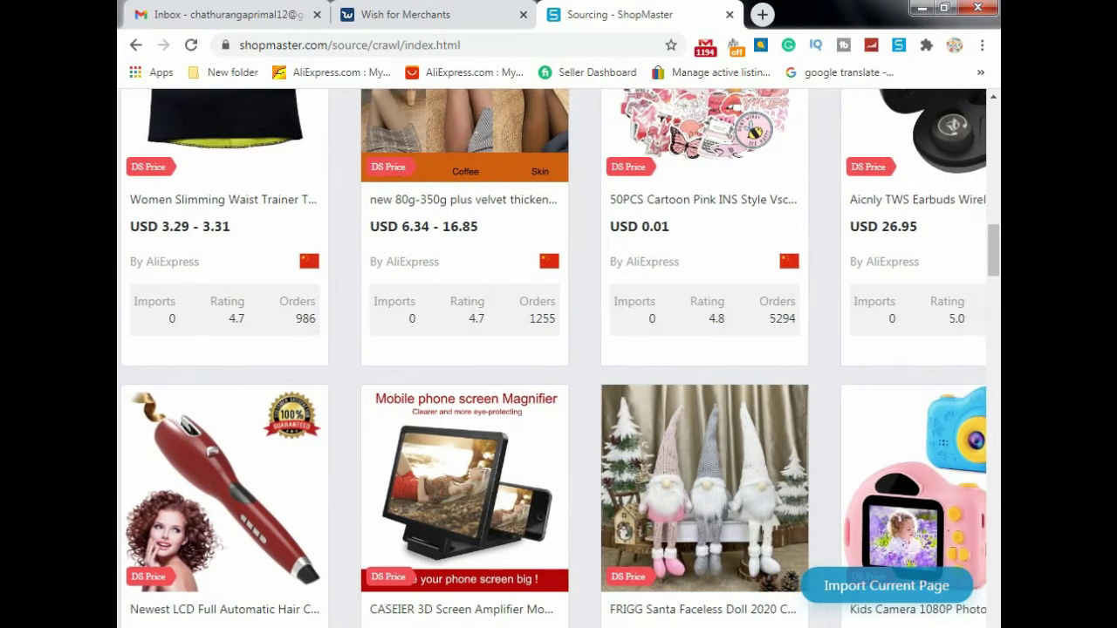
{"action": "scroll", "coordinate": [394, 560], "scroll_direction": "down", "scroll_amount": 2}
{"action": "scroll", "coordinate": [394, 559], "scroll_direction": "down", "scroll_amount": 1}
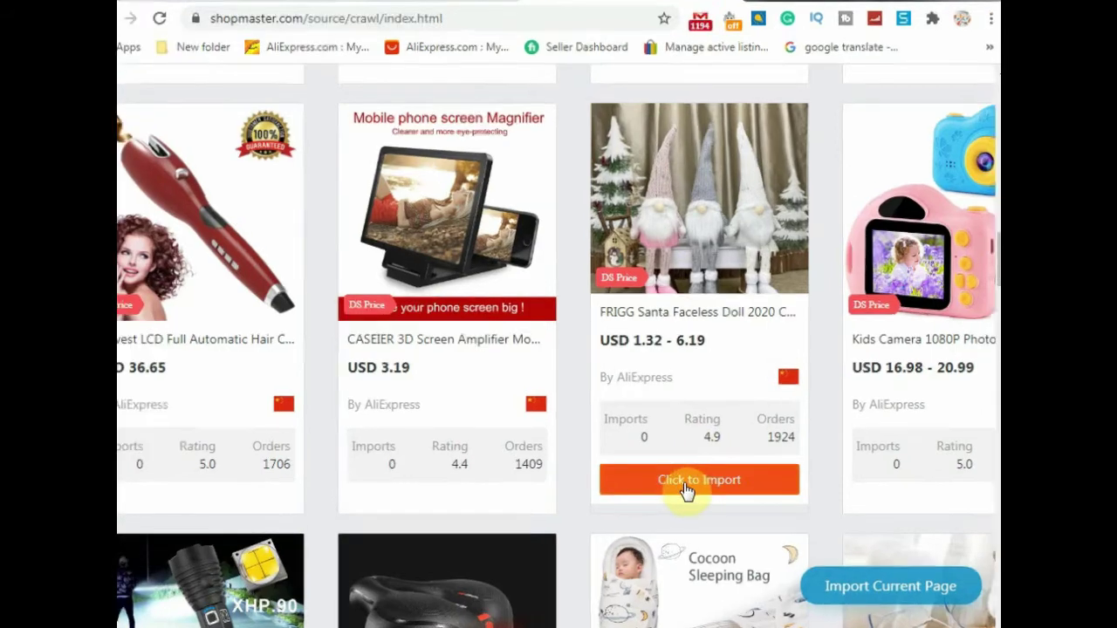
{"action": "left_click", "coordinate": [689, 490]}
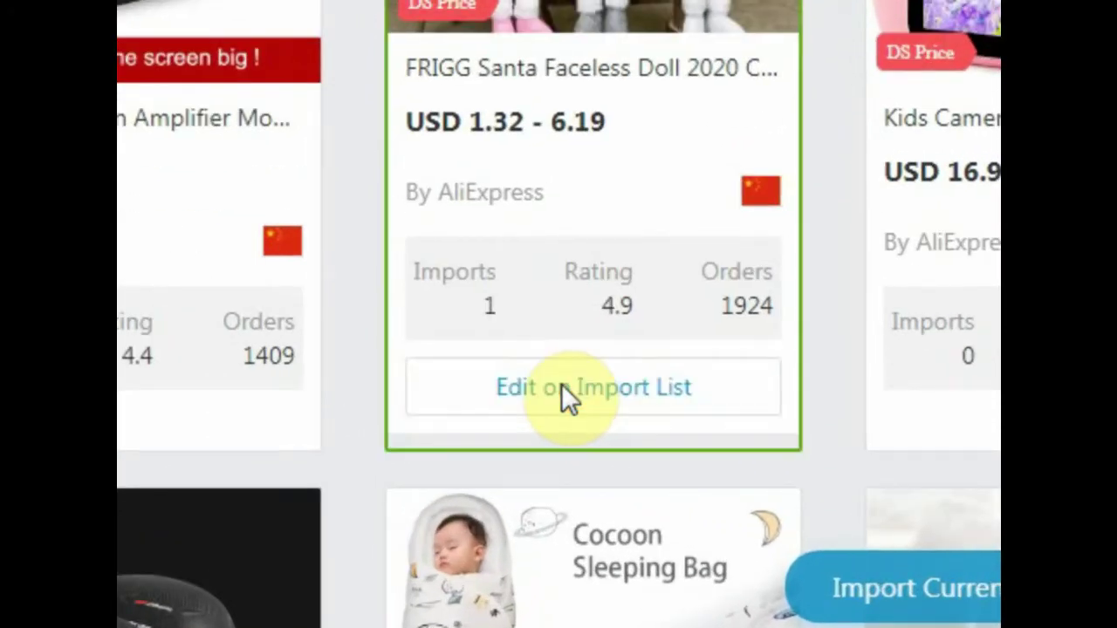
Step: Go to the imported FRIGG Santa Faceless Doll on the Import List and open its product details for editing
{"action": "left_click", "coordinate": [643, 399]}
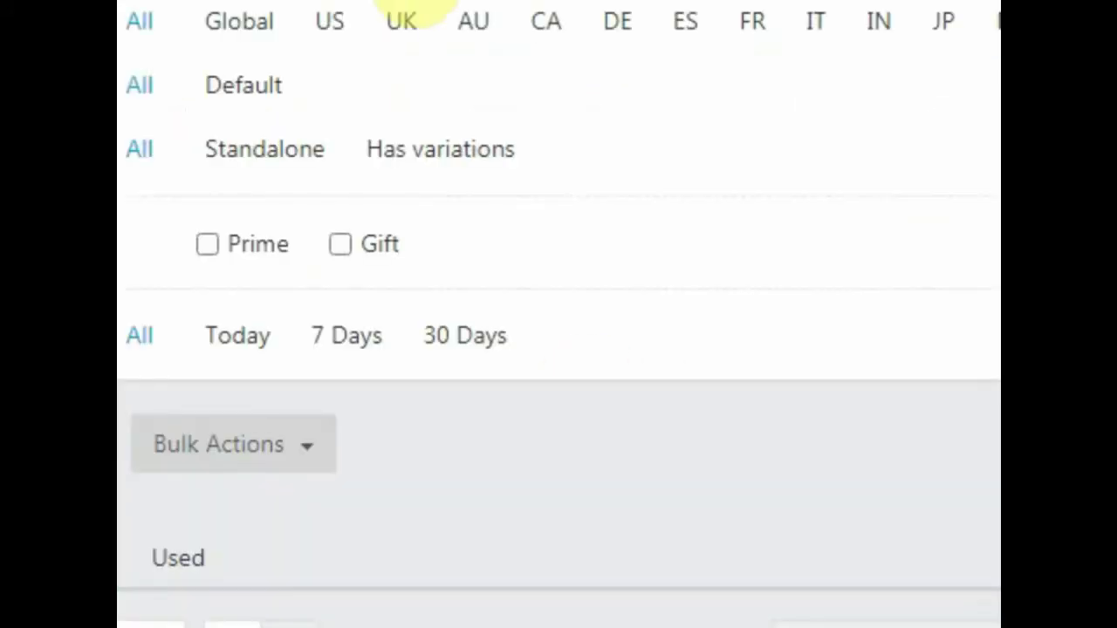
{"action": "scroll", "coordinate": [517, 183], "scroll_direction": "down", "scroll_amount": 5}
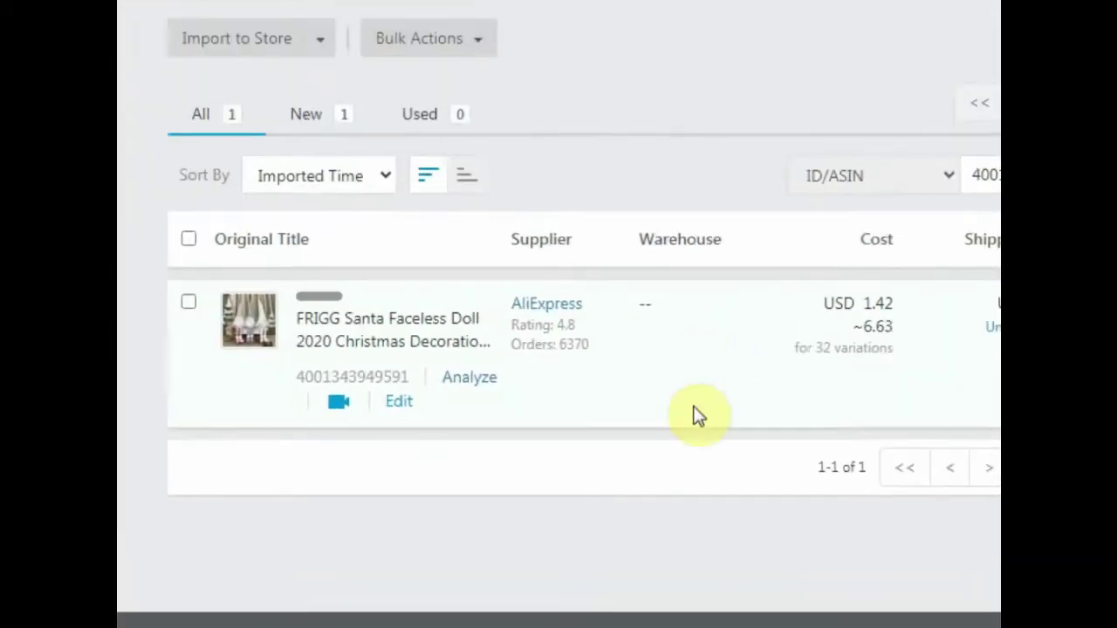
{"action": "scroll", "coordinate": [553, 358], "scroll_direction": "right", "scroll_amount": 5}
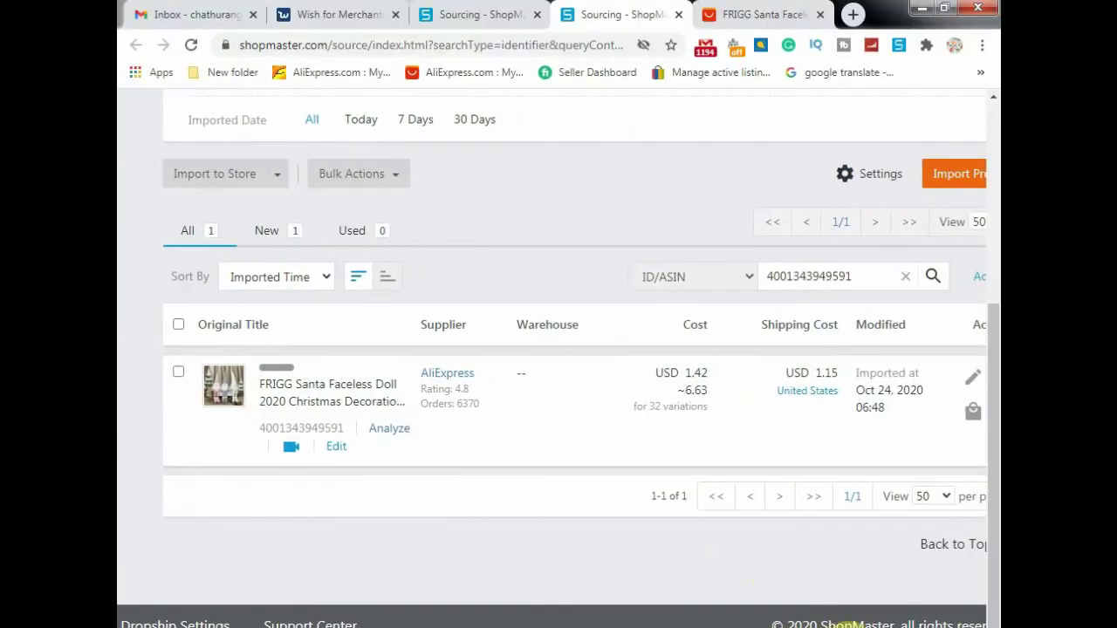
{"action": "scroll", "coordinate": [552, 357], "scroll_direction": "left", "scroll_amount": 1}
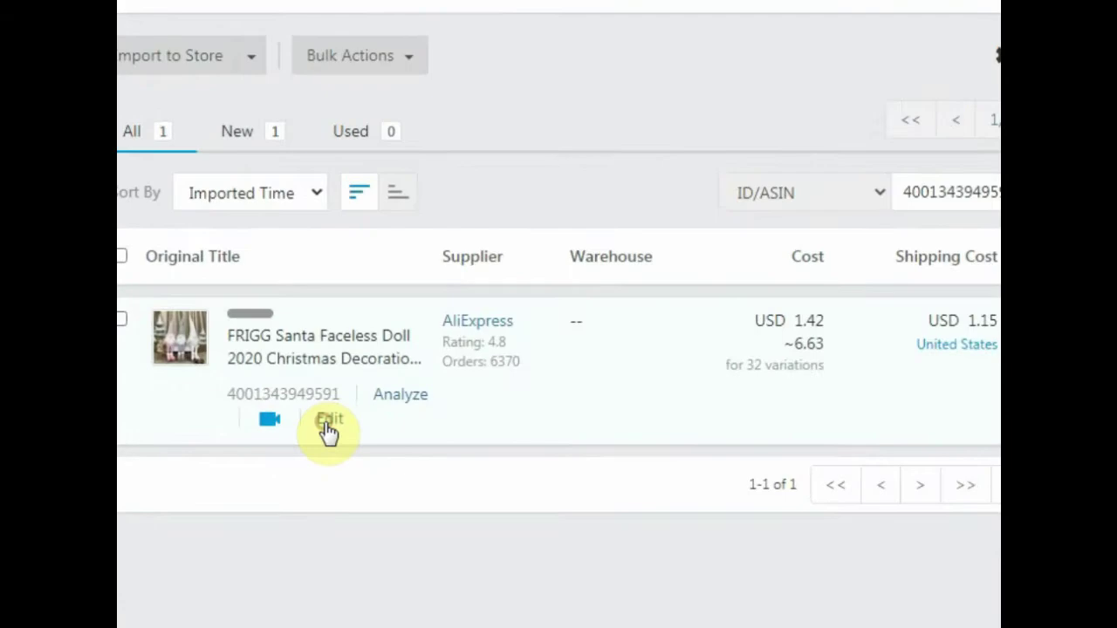
{"action": "left_click", "coordinate": [288, 449]}
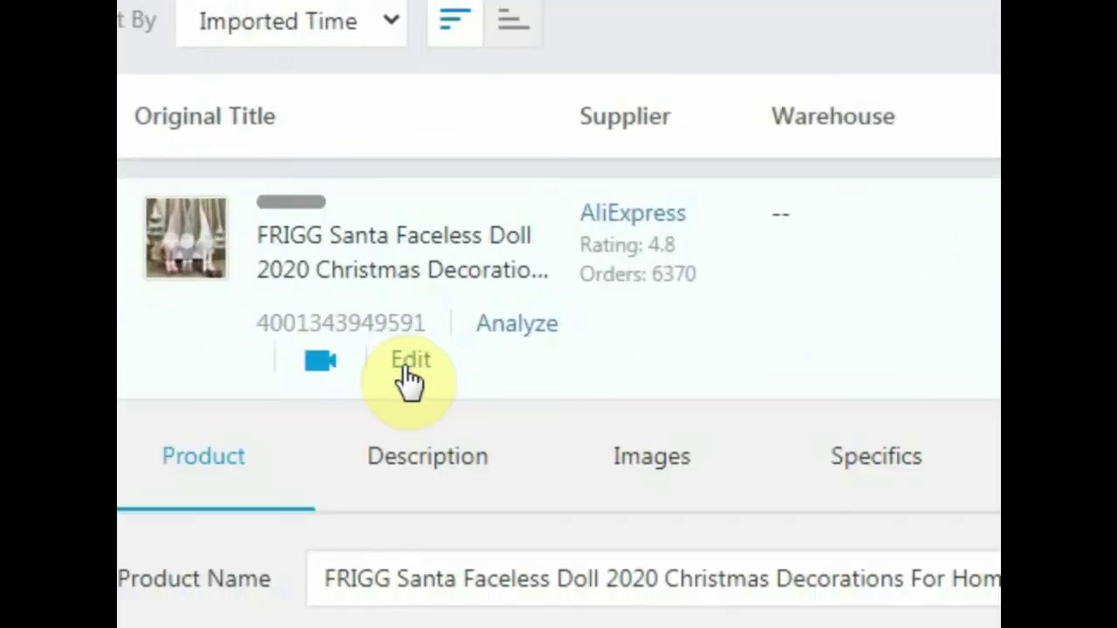
Step: Review the doll's product name and its variations with their colors, costs, shipping costs and quantities
{"action": "scroll", "coordinate": [561, 433], "scroll_direction": "down", "scroll_amount": 5}
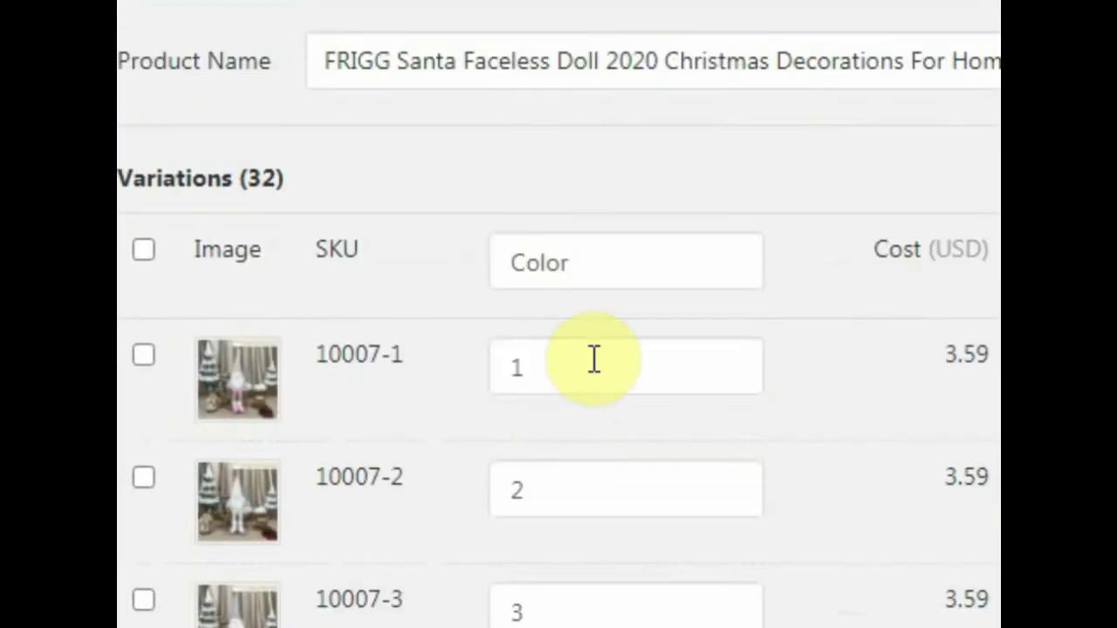
{"action": "scroll", "coordinate": [621, 257], "scroll_direction": "down", "scroll_amount": 2}
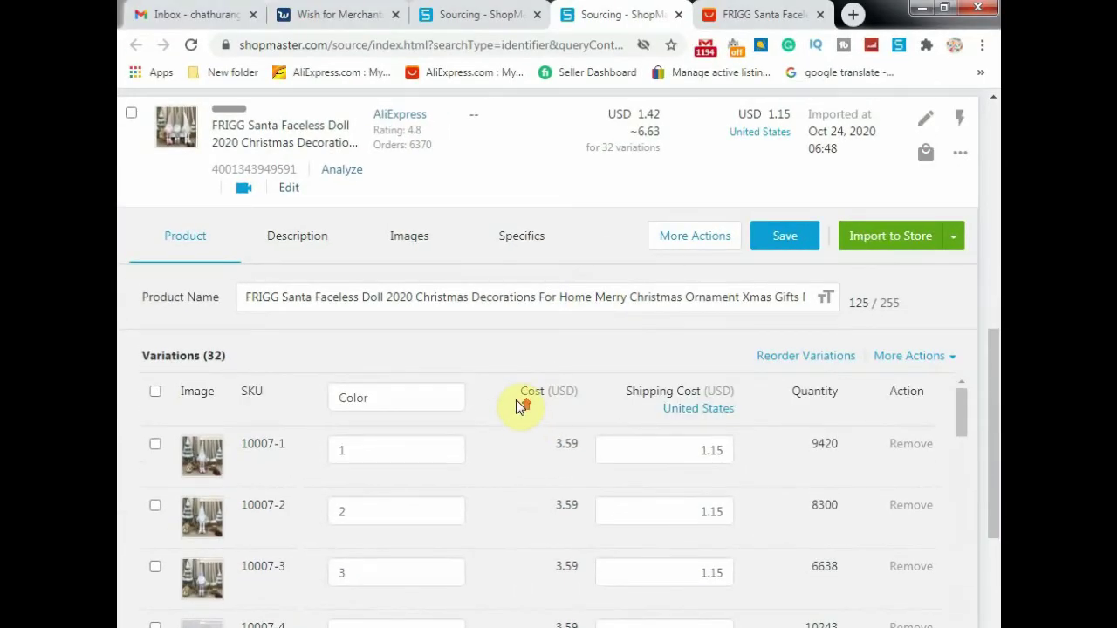
{"action": "scroll", "coordinate": [516, 399], "scroll_direction": "up", "scroll_amount": 1}
{"action": "scroll", "coordinate": [516, 399], "scroll_direction": "down", "scroll_amount": 5}
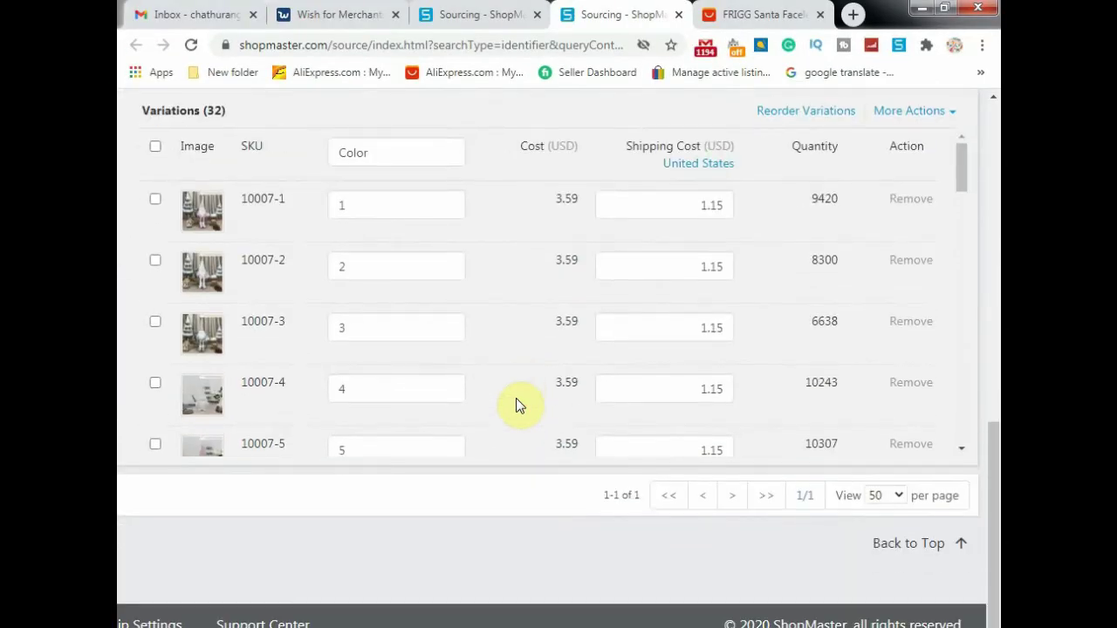
{"action": "scroll", "coordinate": [541, 385], "scroll_direction": "down", "scroll_amount": 5}
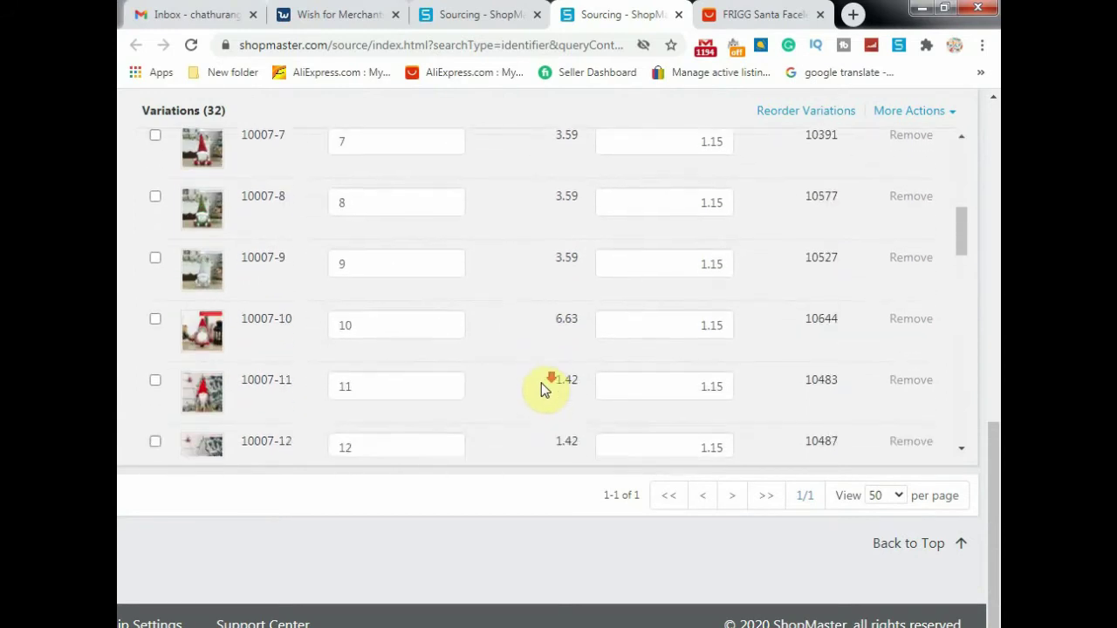
{"action": "scroll", "coordinate": [541, 385], "scroll_direction": "down", "scroll_amount": 10}
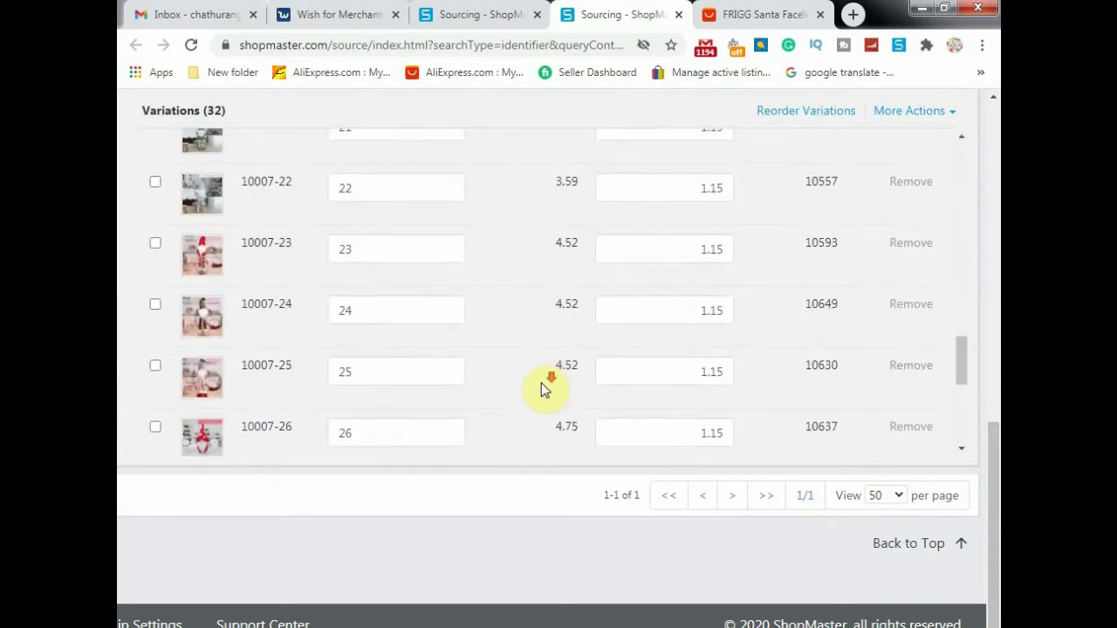
{"action": "scroll", "coordinate": [541, 385], "scroll_direction": "down", "scroll_amount": 5}
{"action": "scroll", "coordinate": [543, 390], "scroll_direction": "up", "scroll_amount": 4}
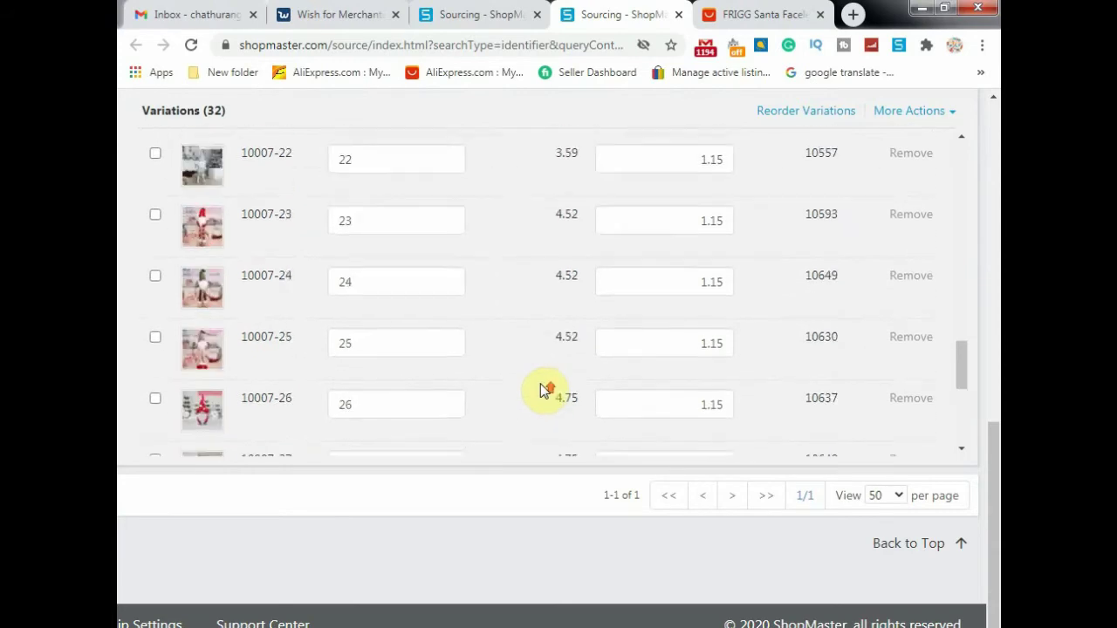
{"action": "scroll", "coordinate": [543, 390], "scroll_direction": "up", "scroll_amount": 15}
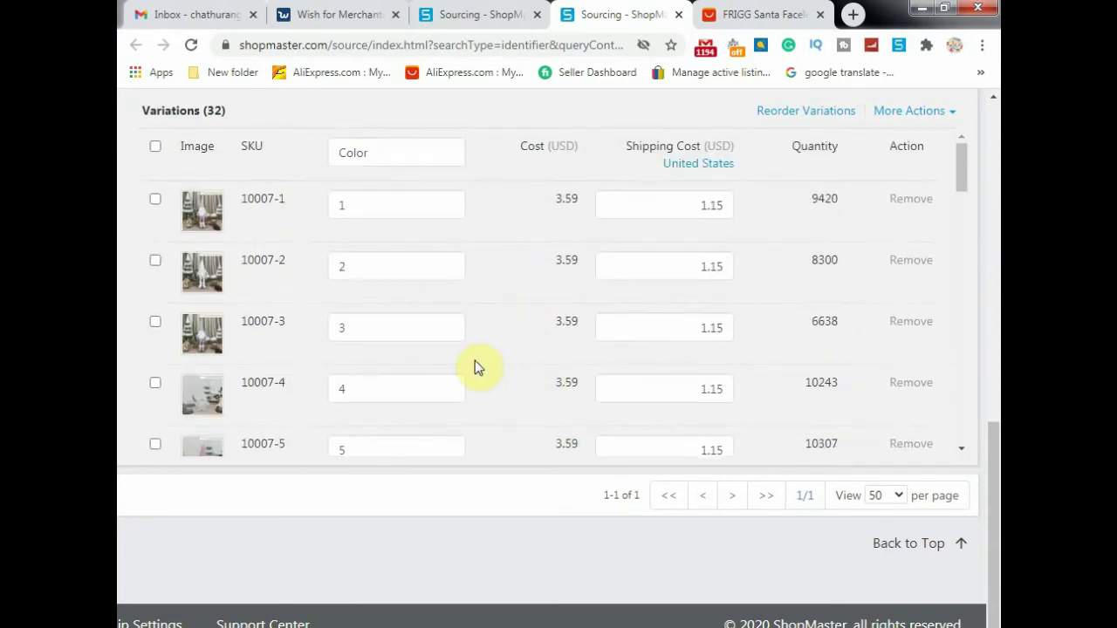
{"action": "scroll", "coordinate": [475, 360], "scroll_direction": "up", "scroll_amount": 1}
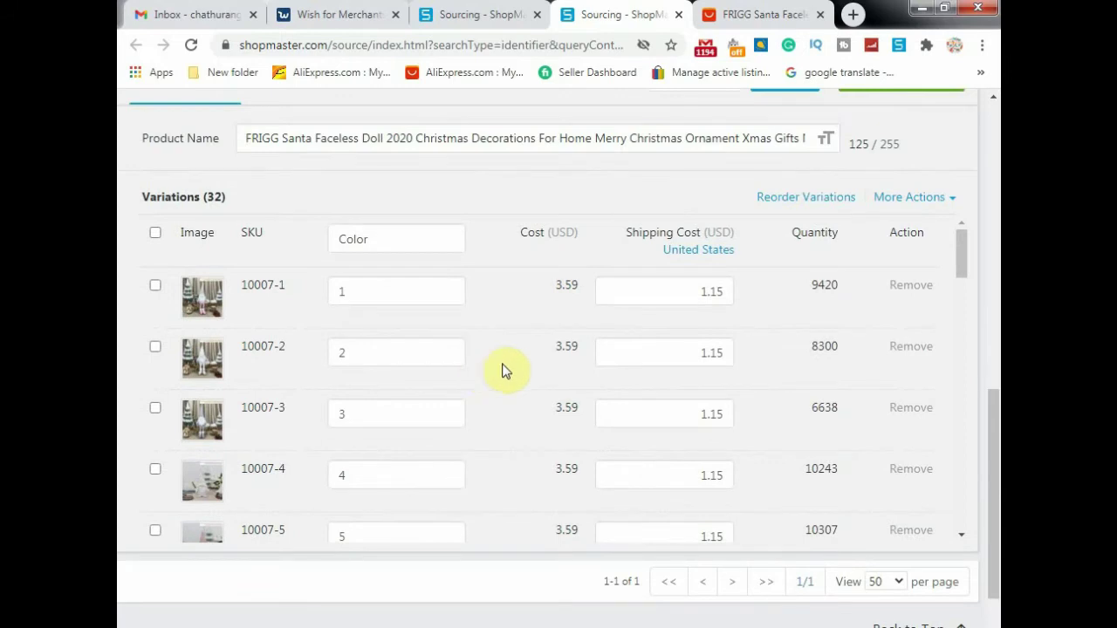
{"action": "scroll", "coordinate": [505, 378], "scroll_direction": "up", "scroll_amount": 1}
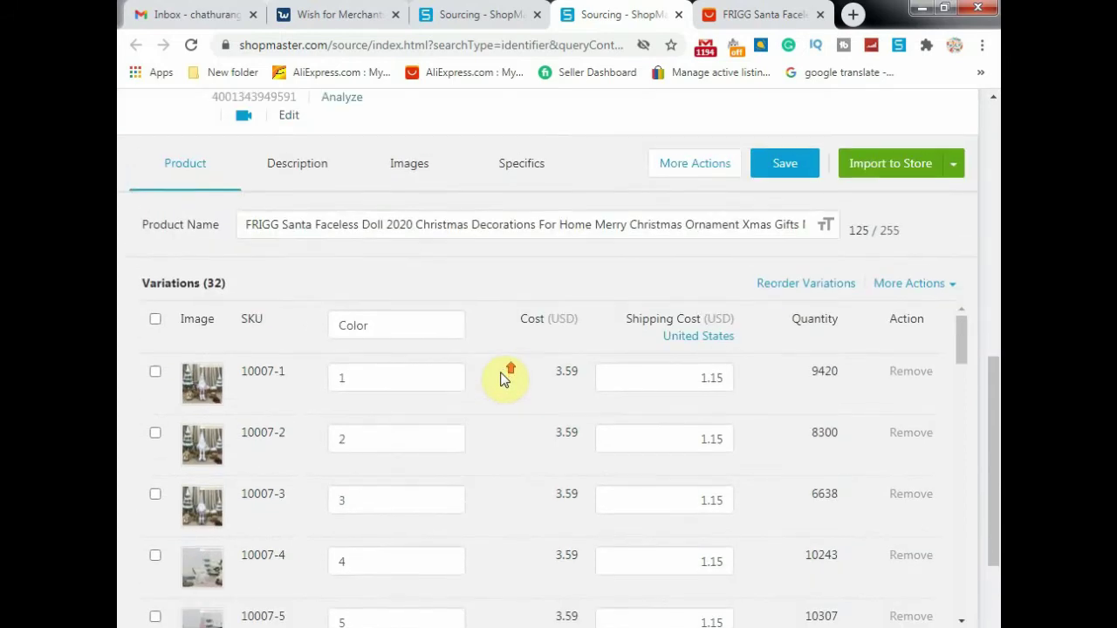
Step: Open the doll's product description and look through its full content and pictures
{"action": "left_click", "coordinate": [301, 174]}
{"action": "scroll", "coordinate": [472, 410], "scroll_direction": "down", "scroll_amount": 1}
{"action": "scroll", "coordinate": [469, 410], "scroll_direction": "down", "scroll_amount": 8}
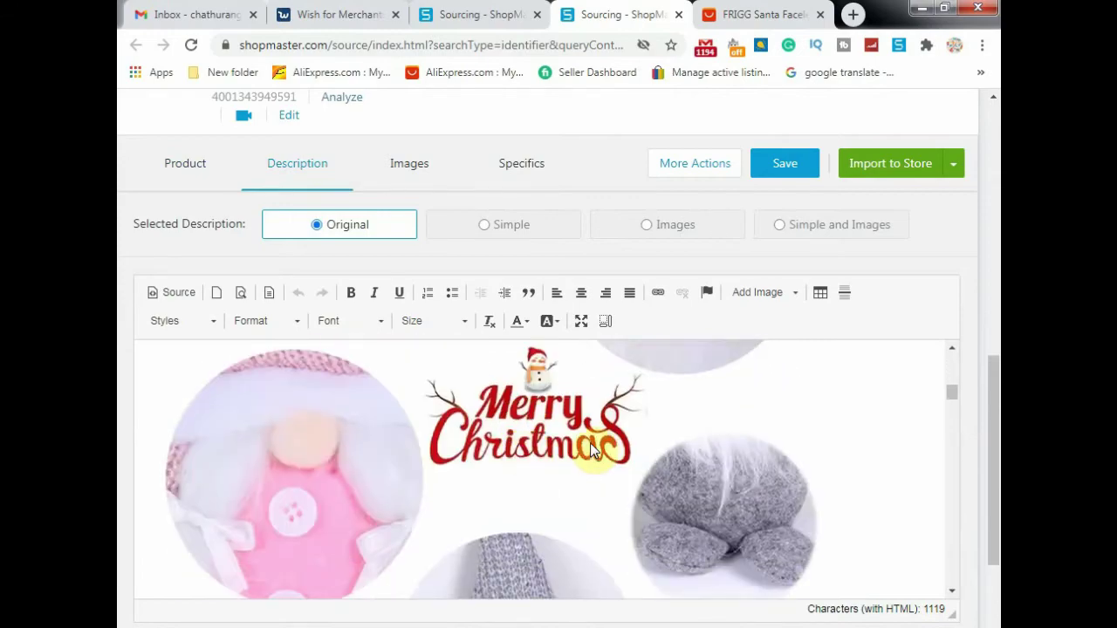
{"action": "scroll", "coordinate": [545, 445], "scroll_direction": "down", "scroll_amount": 6}
{"action": "scroll", "coordinate": [546, 452], "scroll_direction": "down", "scroll_amount": 8}
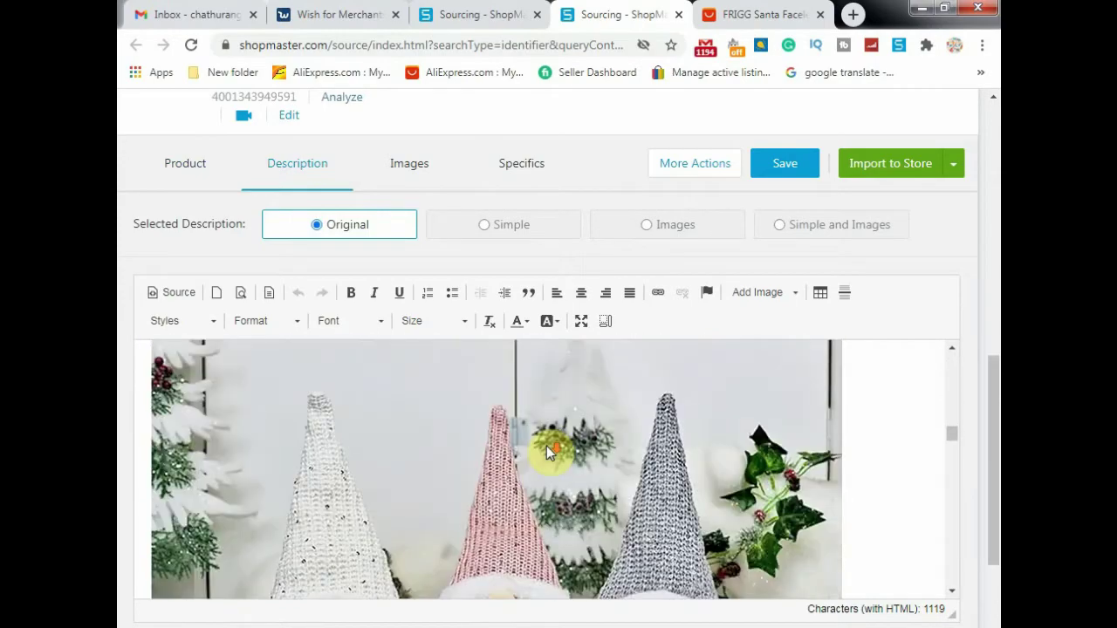
{"action": "scroll", "coordinate": [546, 447], "scroll_direction": "down", "scroll_amount": 8}
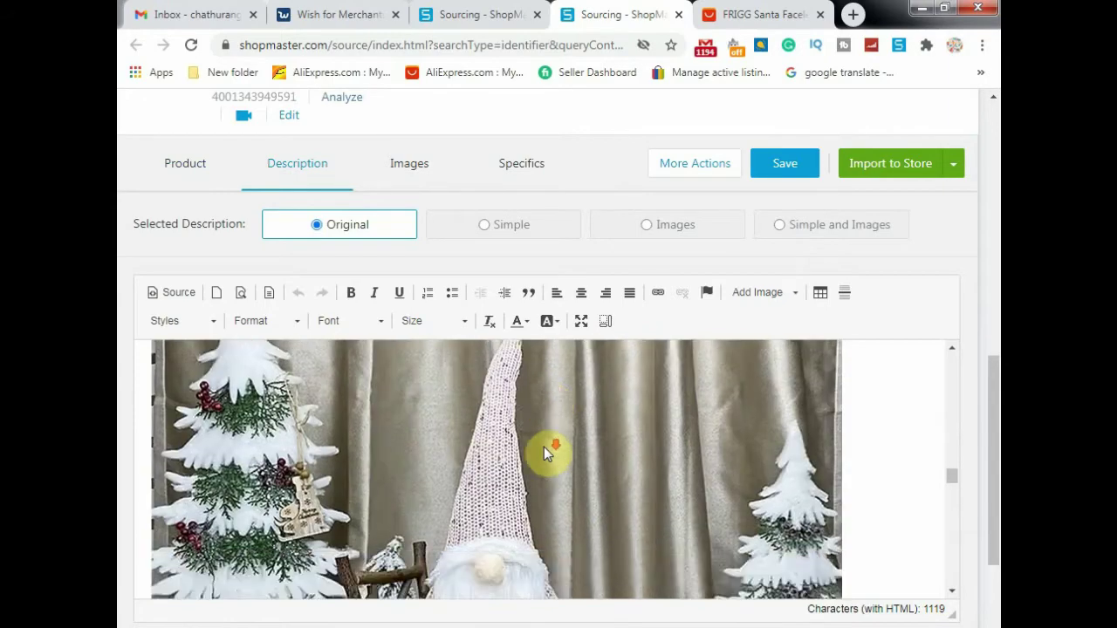
{"action": "scroll", "coordinate": [545, 451], "scroll_direction": "down", "scroll_amount": 8}
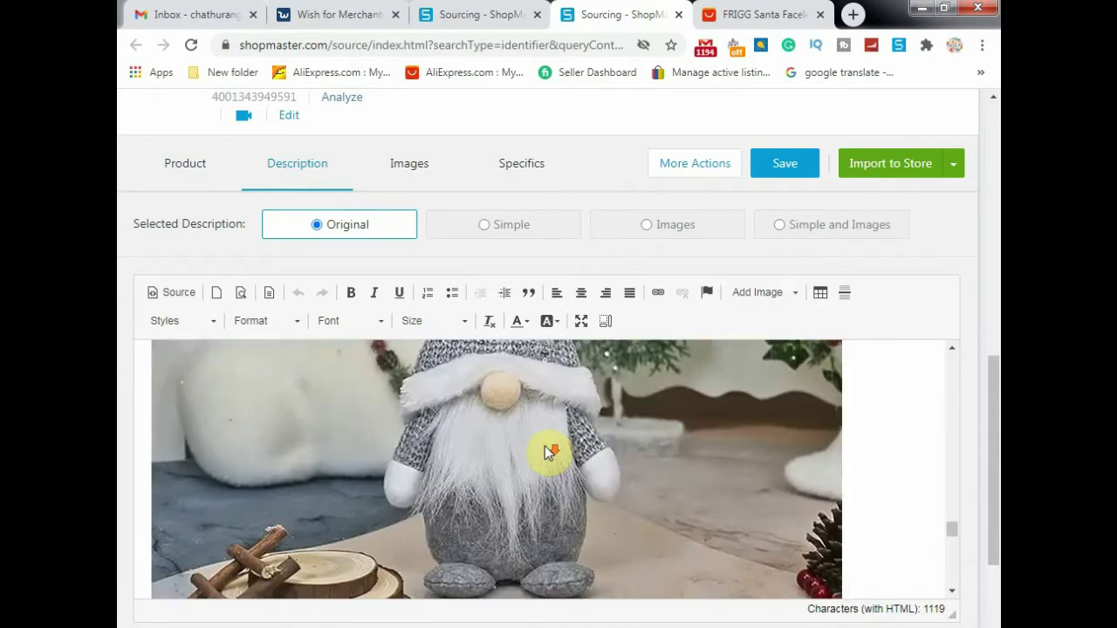
{"action": "scroll", "coordinate": [544, 449], "scroll_direction": "down", "scroll_amount": 4}
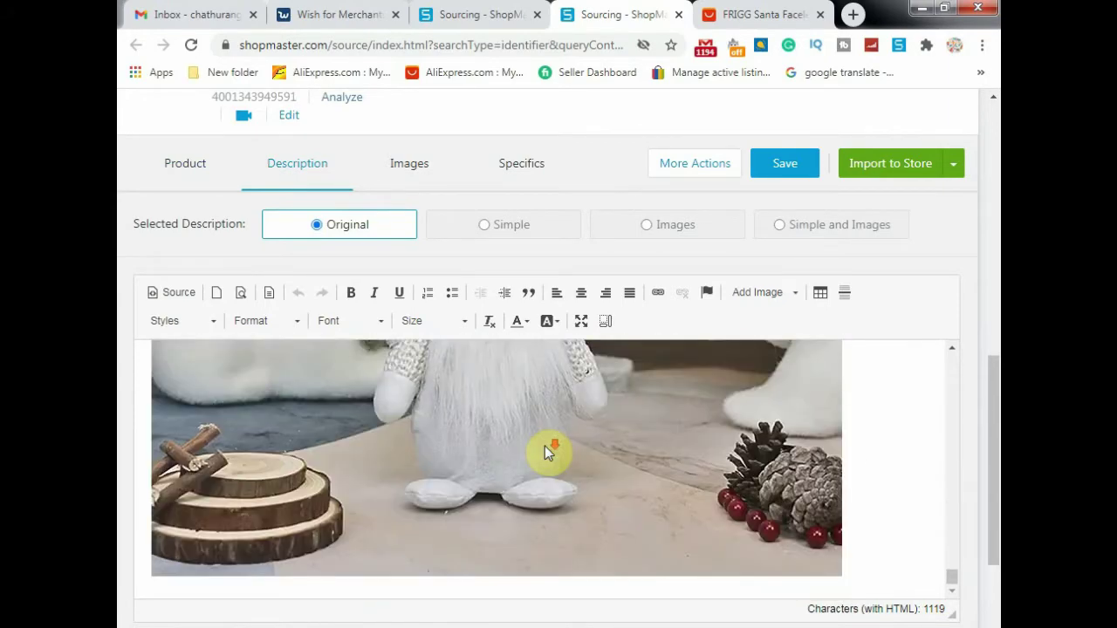
Step: Look through the doll's product images, including the selected and unselected ones
{"action": "left_click", "coordinate": [411, 174]}
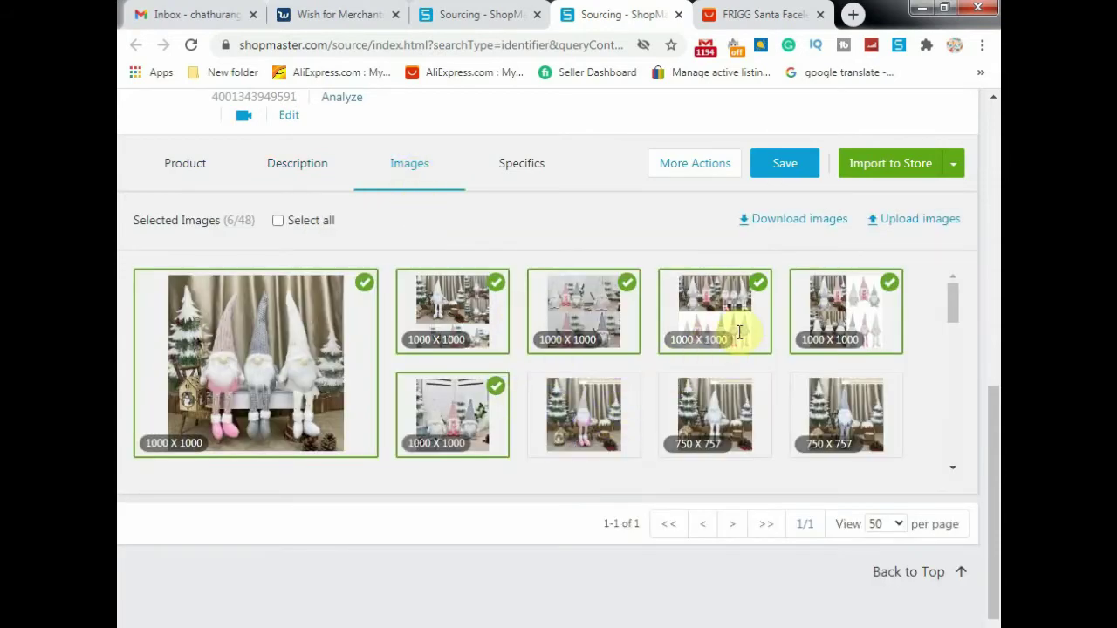
{"action": "scroll", "coordinate": [762, 404], "scroll_direction": "down", "scroll_amount": 1}
{"action": "scroll", "coordinate": [741, 401], "scroll_direction": "down", "scroll_amount": 1}
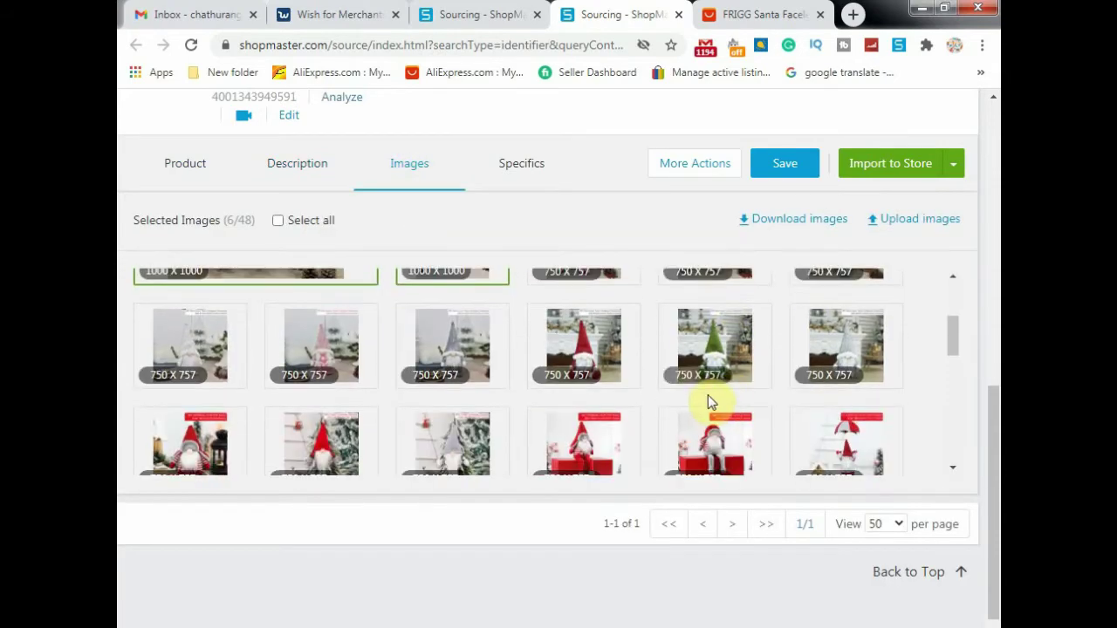
{"action": "scroll", "coordinate": [708, 397], "scroll_direction": "down", "scroll_amount": 4}
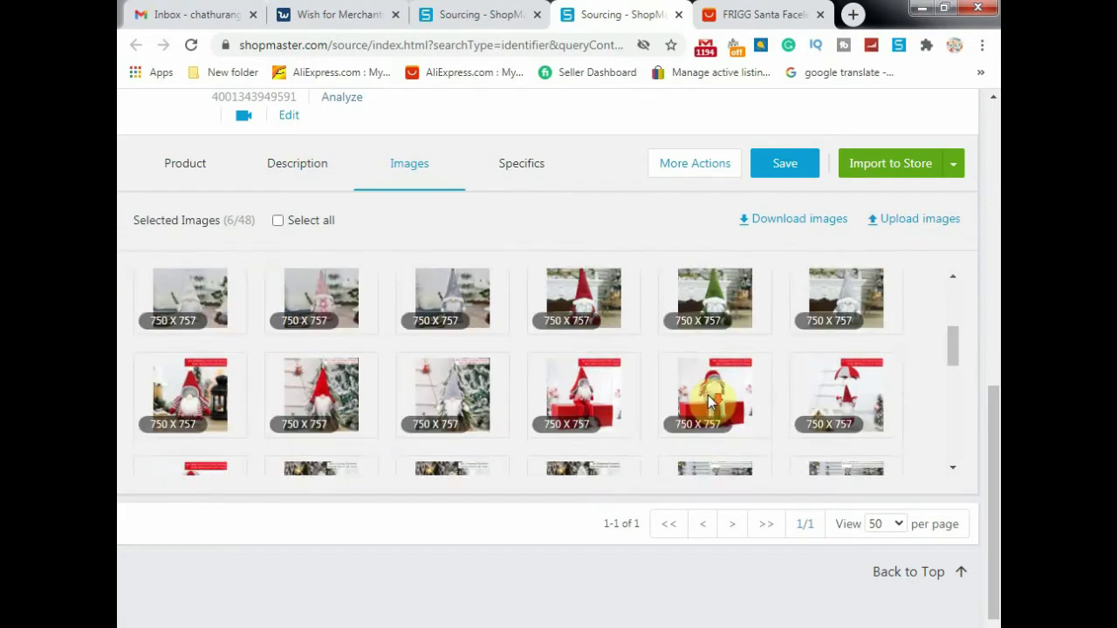
{"action": "scroll", "coordinate": [708, 400], "scroll_direction": "down", "scroll_amount": 1}
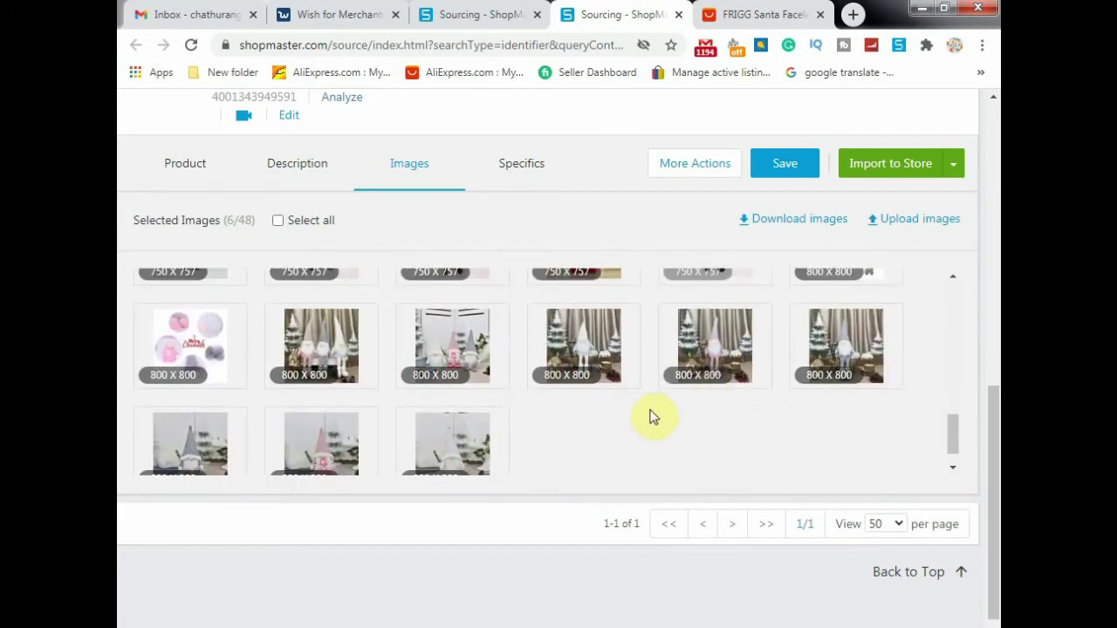
{"action": "scroll", "coordinate": [652, 414], "scroll_direction": "up", "scroll_amount": 5}
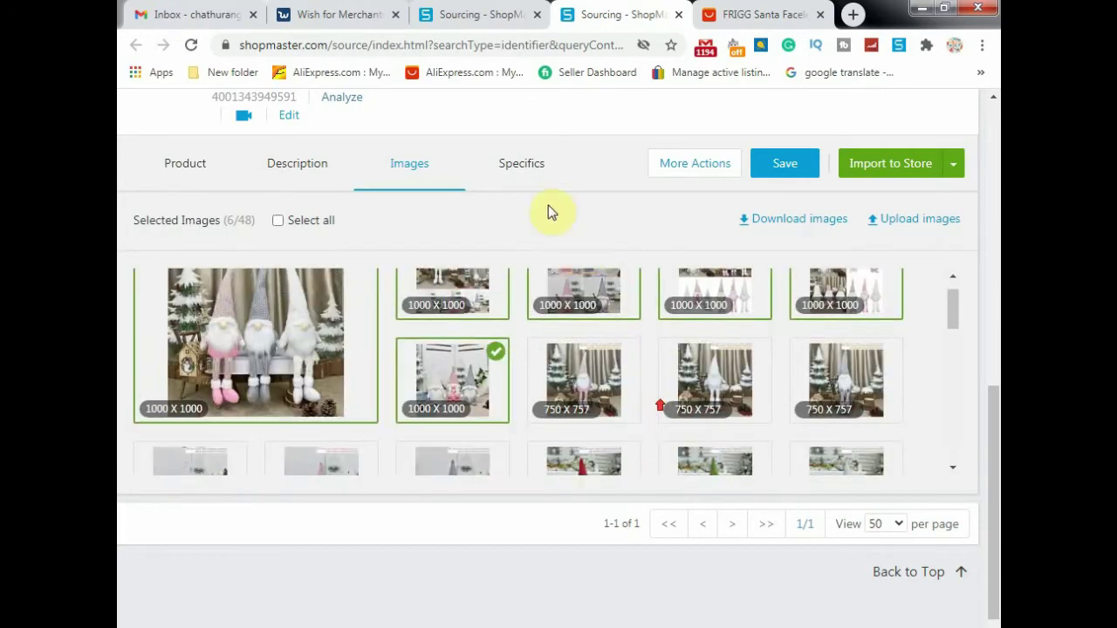
Step: Check the doll's item specifics, such as brand name, material, size and model number
{"action": "left_click", "coordinate": [541, 173]}
{"action": "scroll", "coordinate": [669, 380], "scroll_direction": "down", "scroll_amount": 1}
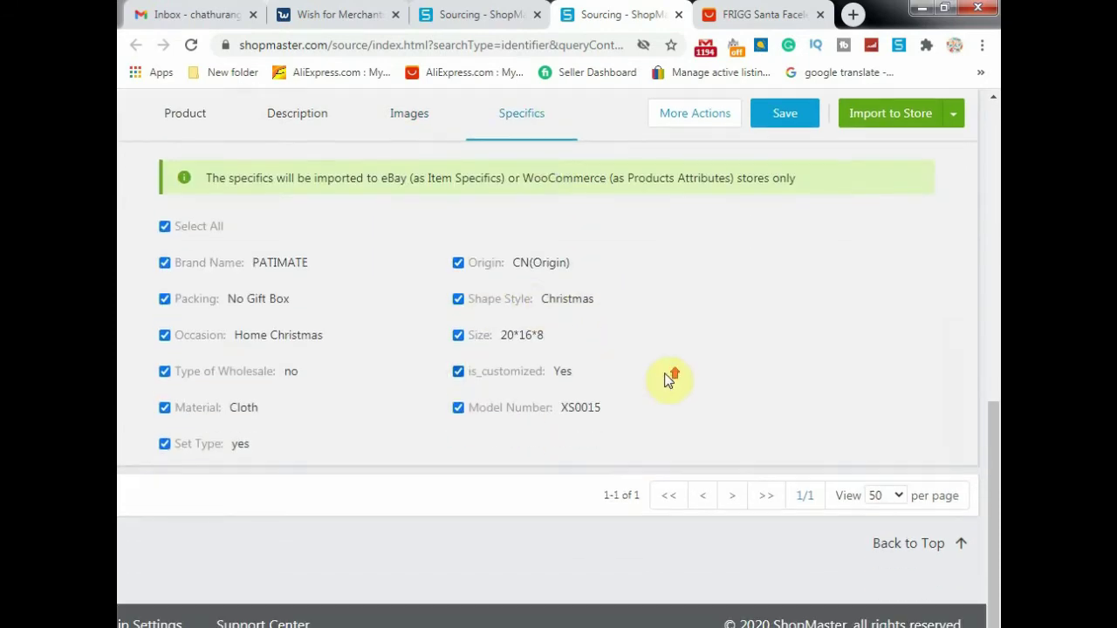
{"action": "scroll", "coordinate": [668, 378], "scroll_direction": "up", "scroll_amount": 3}
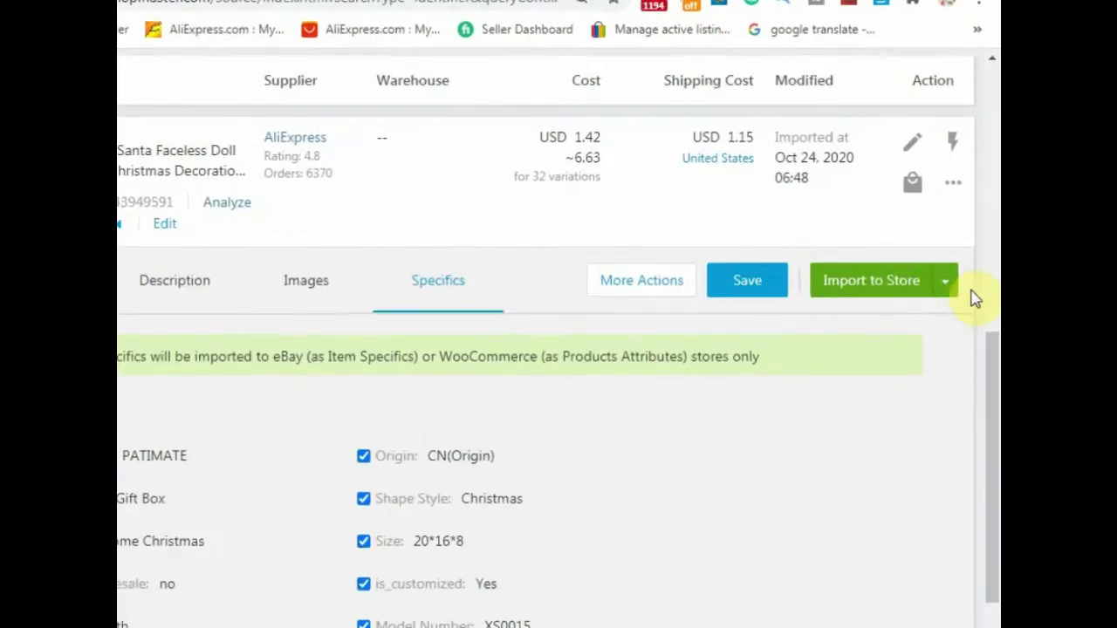
Step: Save the doll product and import it to Wish as a draft listing in the all_in_one_store store
{"action": "left_click", "coordinate": [953, 285]}
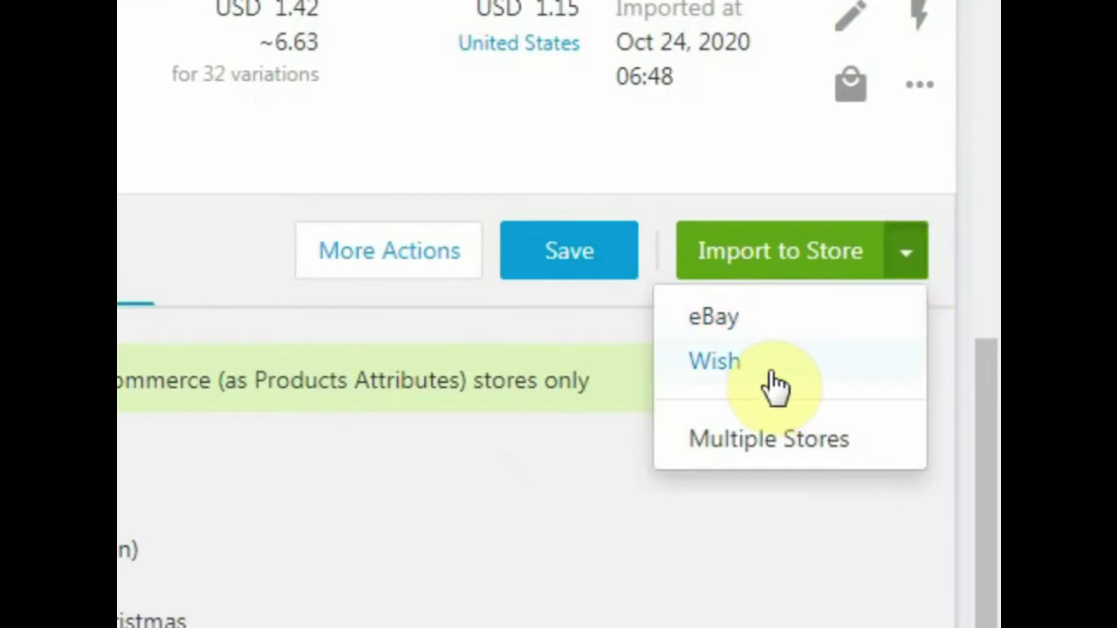
{"action": "left_click", "coordinate": [550, 262]}
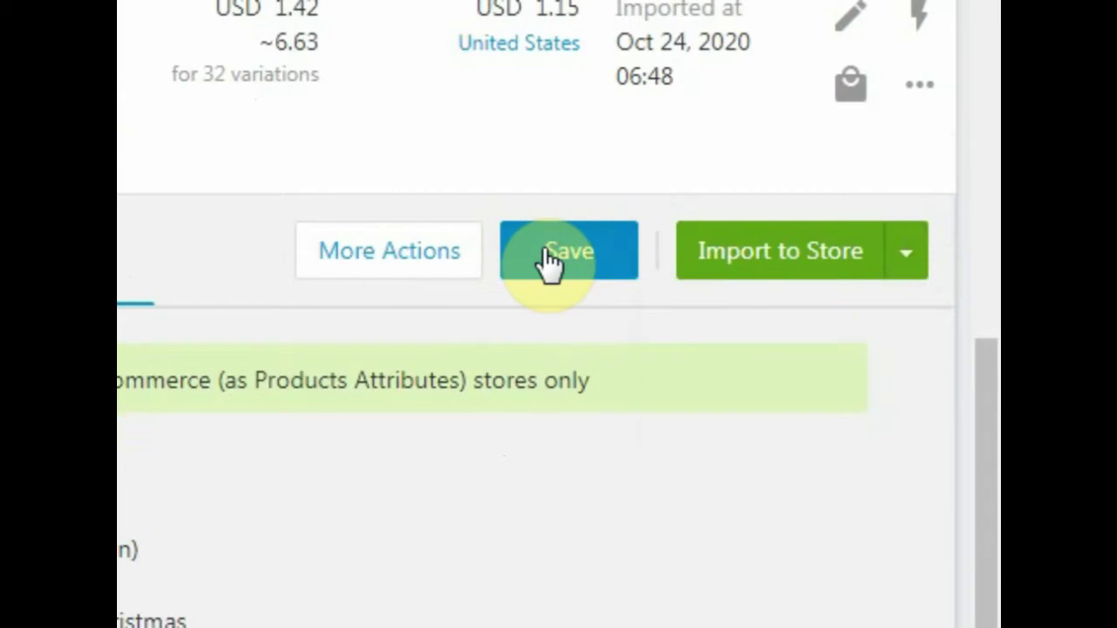
{"action": "left_click", "coordinate": [904, 262]}
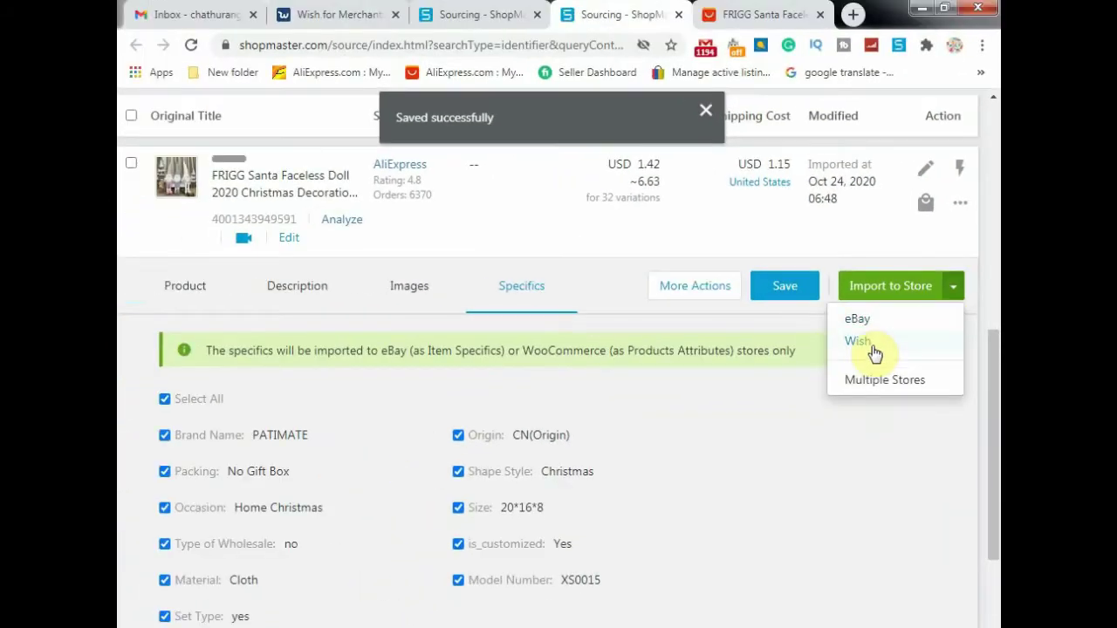
{"action": "left_click", "coordinate": [860, 343]}
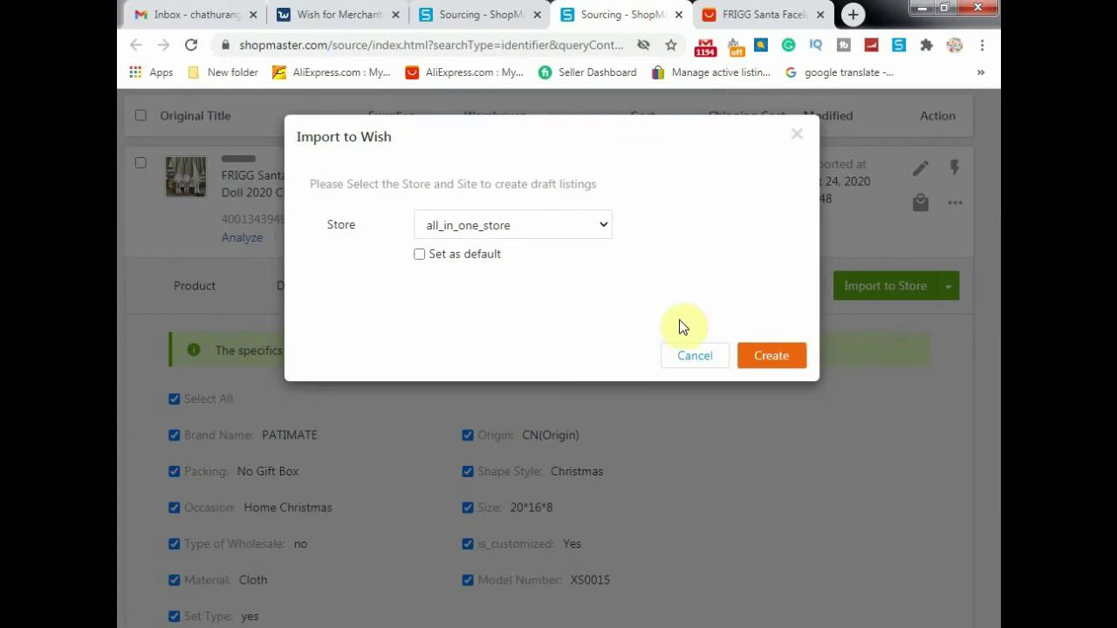
{"action": "left_click", "coordinate": [602, 232]}
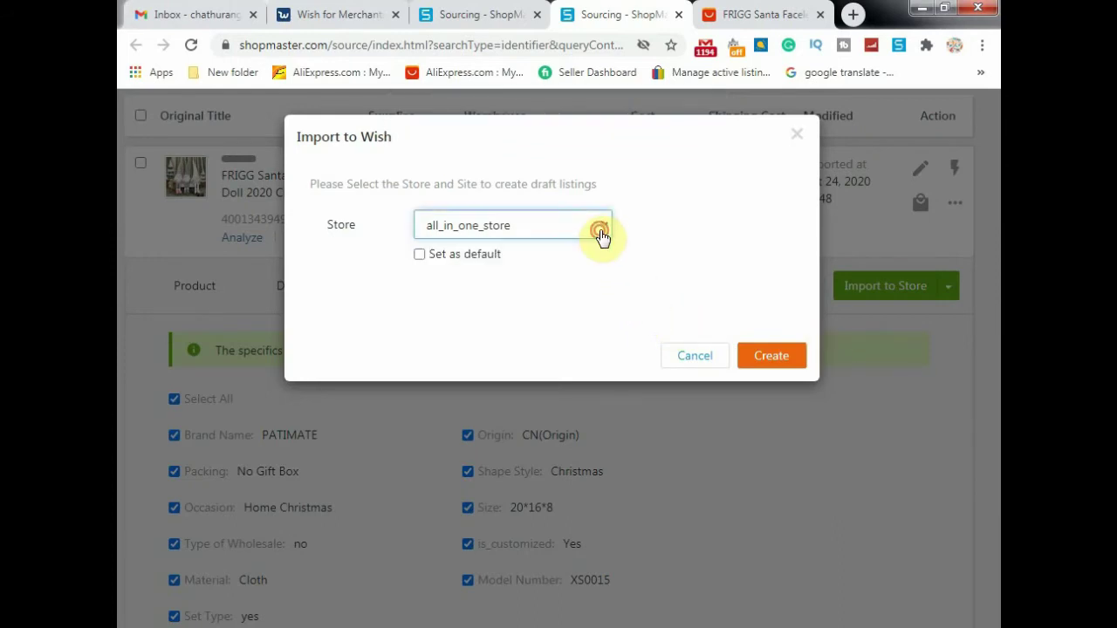
{"action": "left_click", "coordinate": [770, 359]}
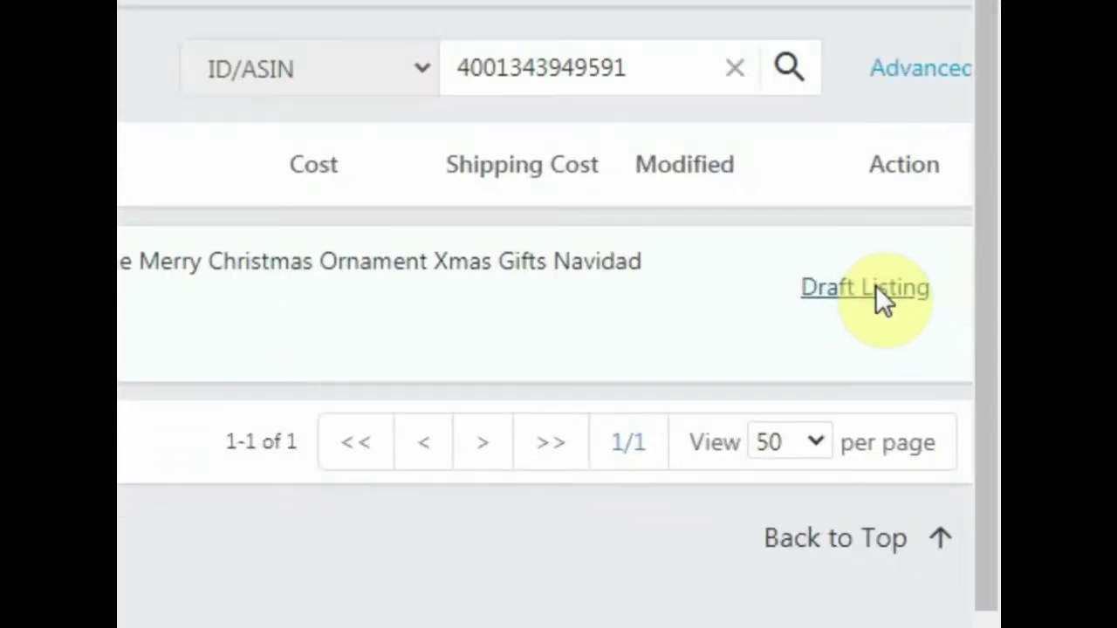
Step: Open the doll's draft Wish listing and review its parent SKU, product title, description and tags
{"action": "left_click", "coordinate": [883, 299]}
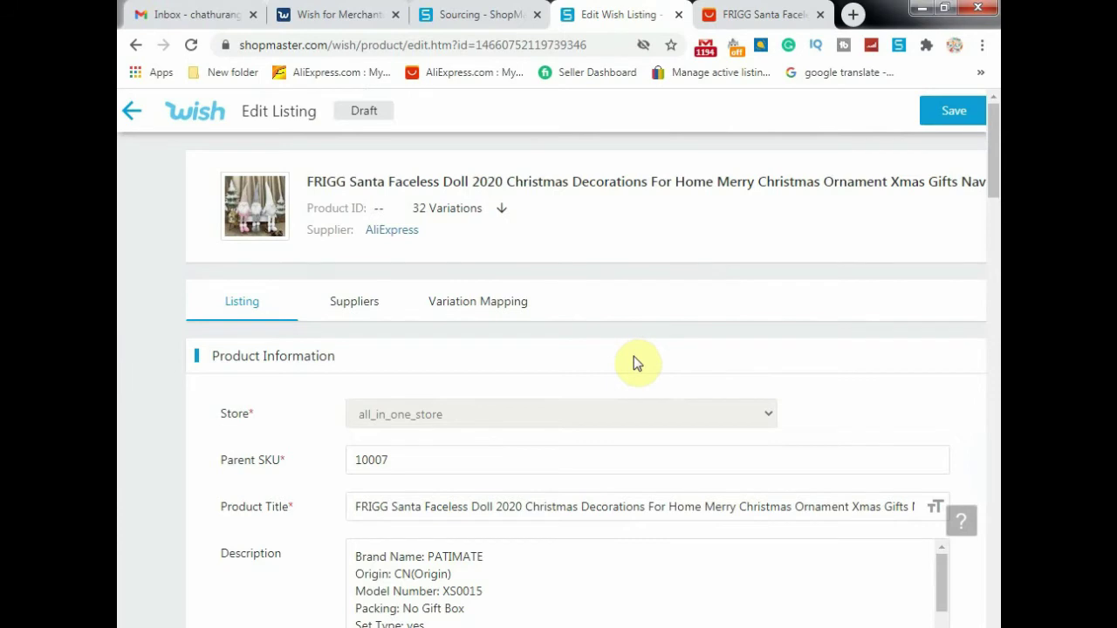
{"action": "scroll", "coordinate": [634, 364], "scroll_direction": "down", "scroll_amount": 1}
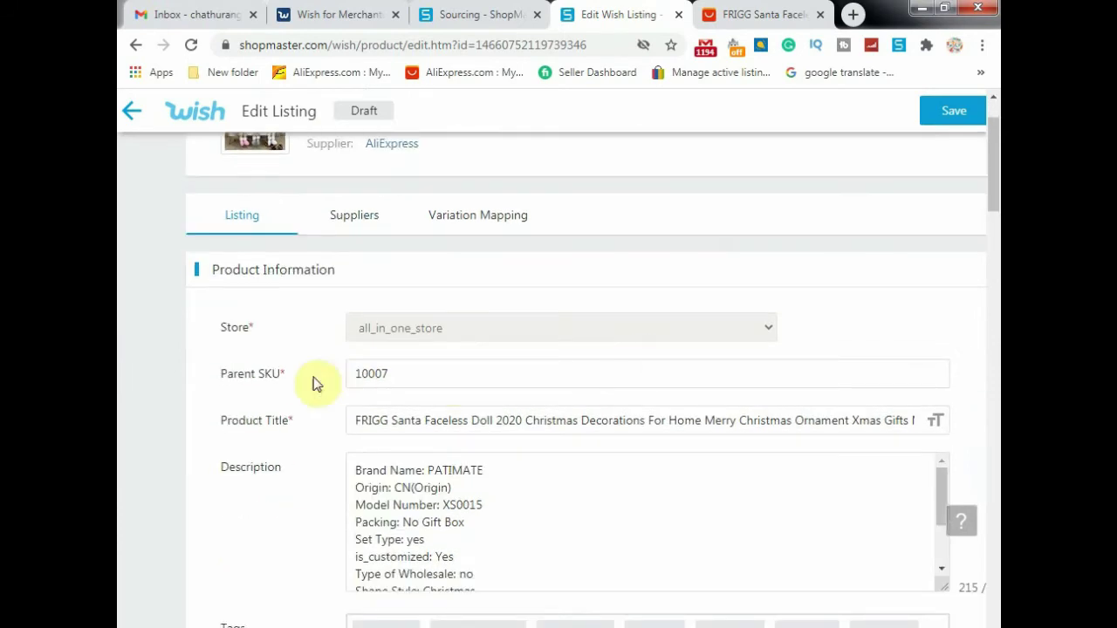
{"action": "scroll", "coordinate": [432, 375], "scroll_direction": "down", "scroll_amount": 1}
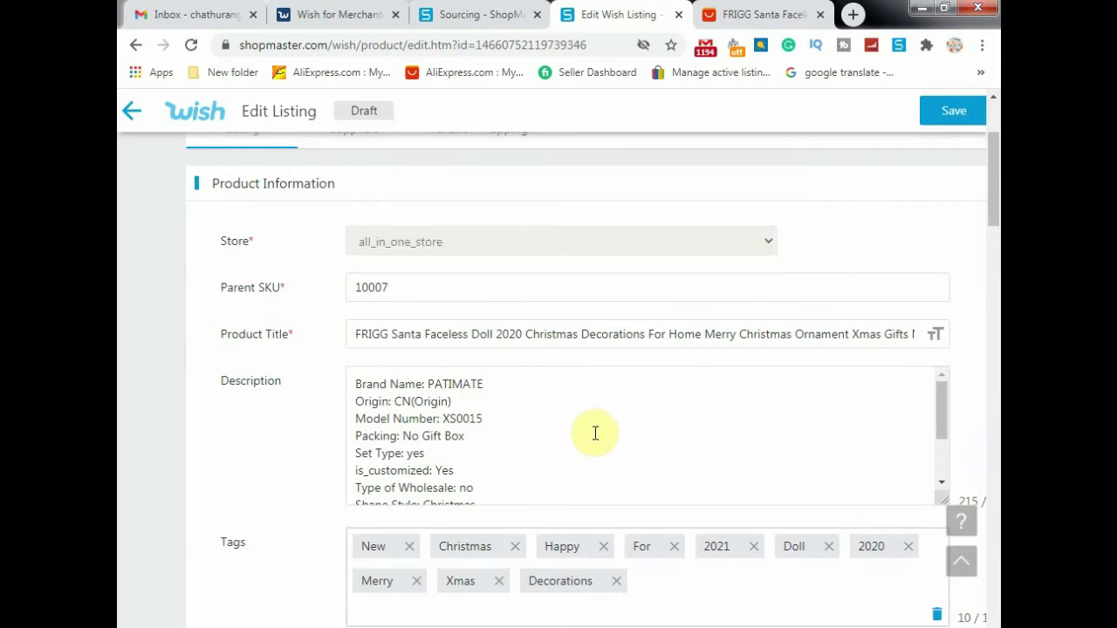
{"action": "scroll", "coordinate": [593, 434], "scroll_direction": "down", "scroll_amount": 2}
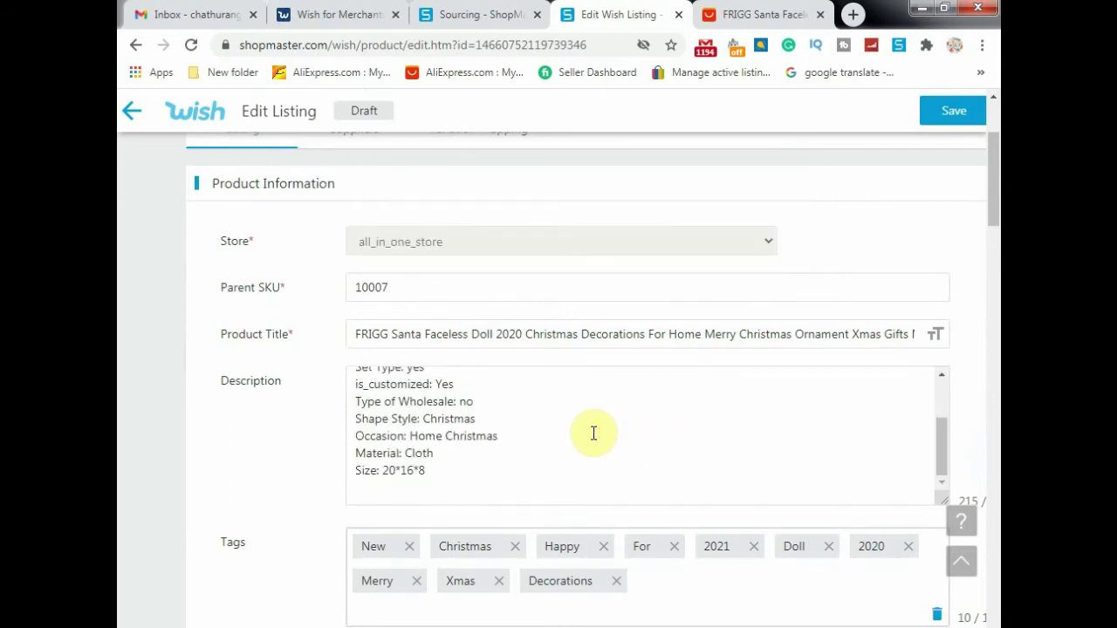
{"action": "scroll", "coordinate": [594, 434], "scroll_direction": "down", "scroll_amount": 1}
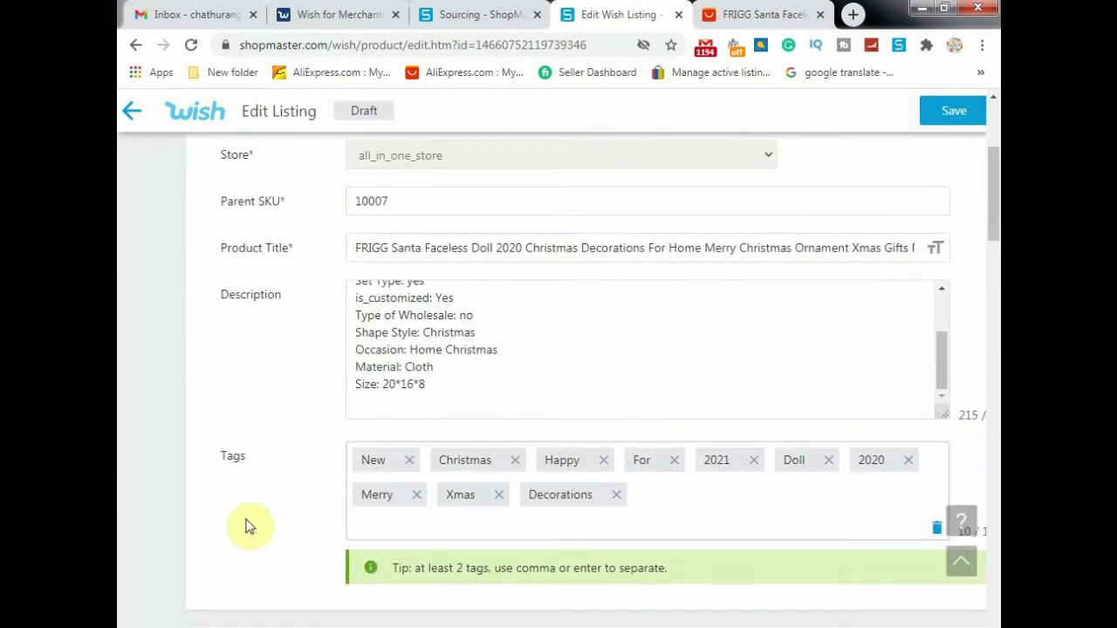
Step: Look through the draft listing's images and its variations with their SKUs, prices, quantities, shipping costs and shipping times
{"action": "scroll", "coordinate": [251, 525], "scroll_direction": "down", "scroll_amount": 7}
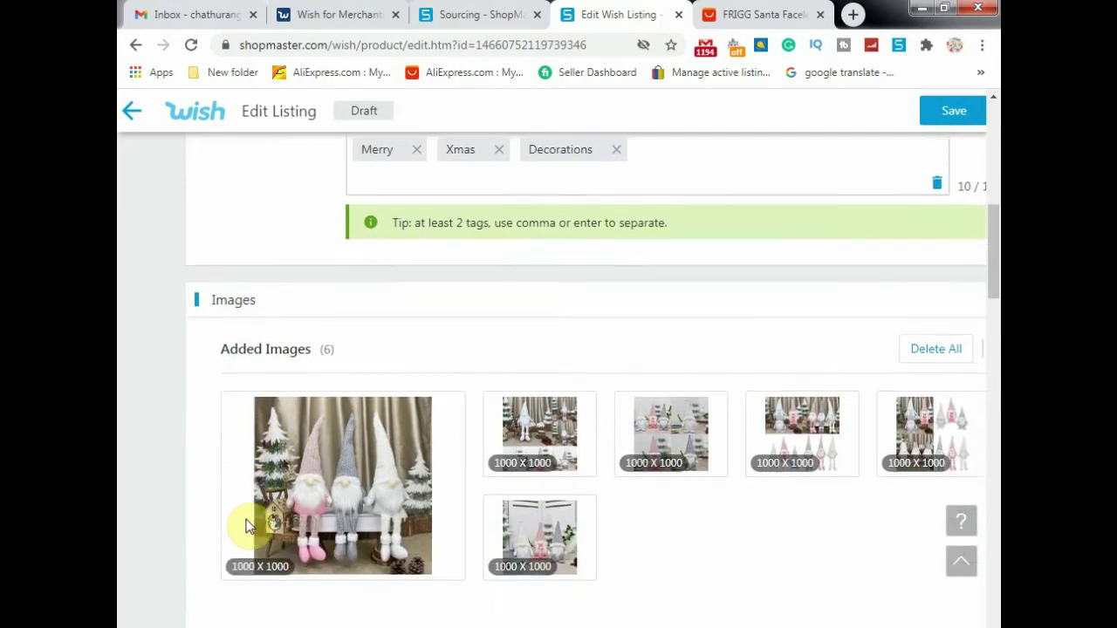
{"action": "scroll", "coordinate": [250, 525], "scroll_direction": "down", "scroll_amount": 3}
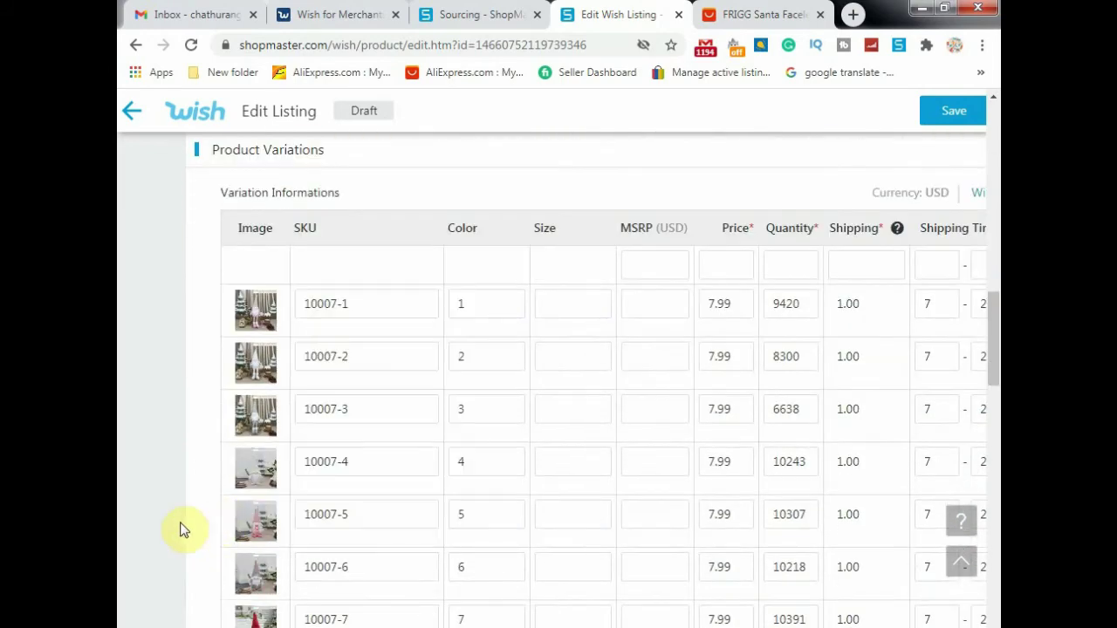
{"action": "scroll", "coordinate": [785, 556], "scroll_direction": "down", "scroll_amount": 10}
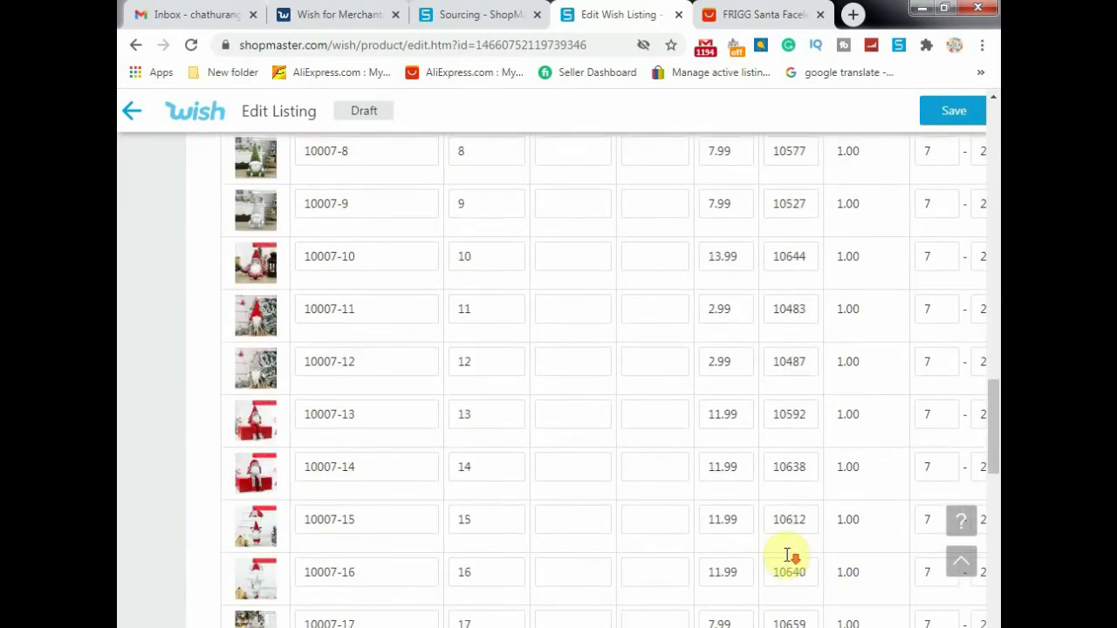
{"action": "scroll", "coordinate": [784, 554], "scroll_direction": "down", "scroll_amount": 11}
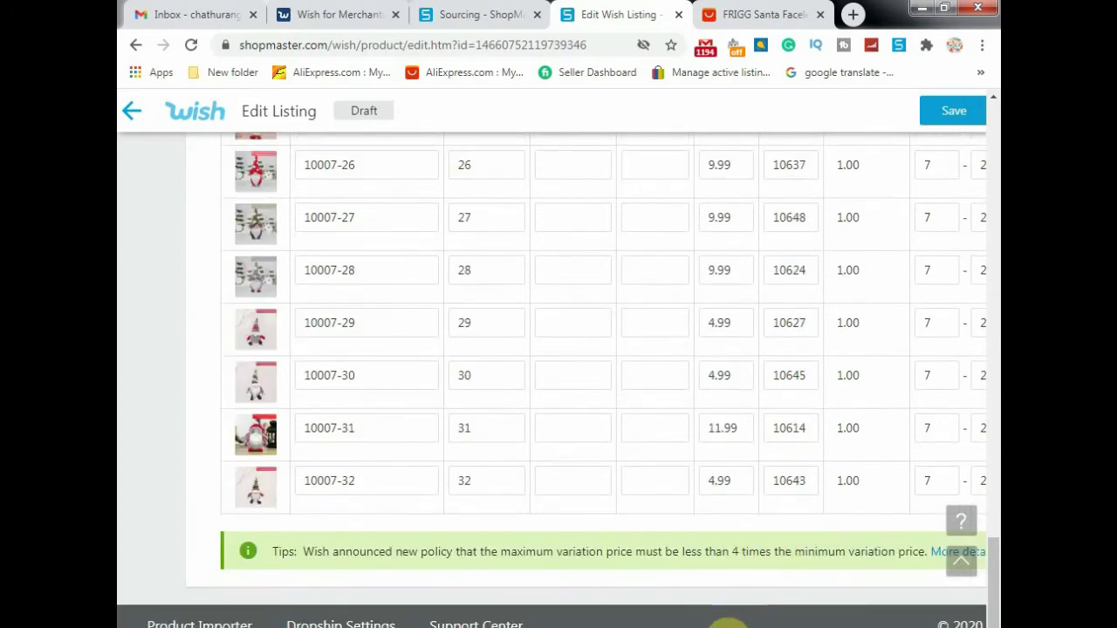
{"action": "scroll", "coordinate": [877, 593], "scroll_direction": "right", "scroll_amount": 3}
Step: Save the doll's draft listing and return to the list of Wish drafts
{"action": "scroll", "coordinate": [877, 593], "scroll_direction": "up", "scroll_amount": 10}
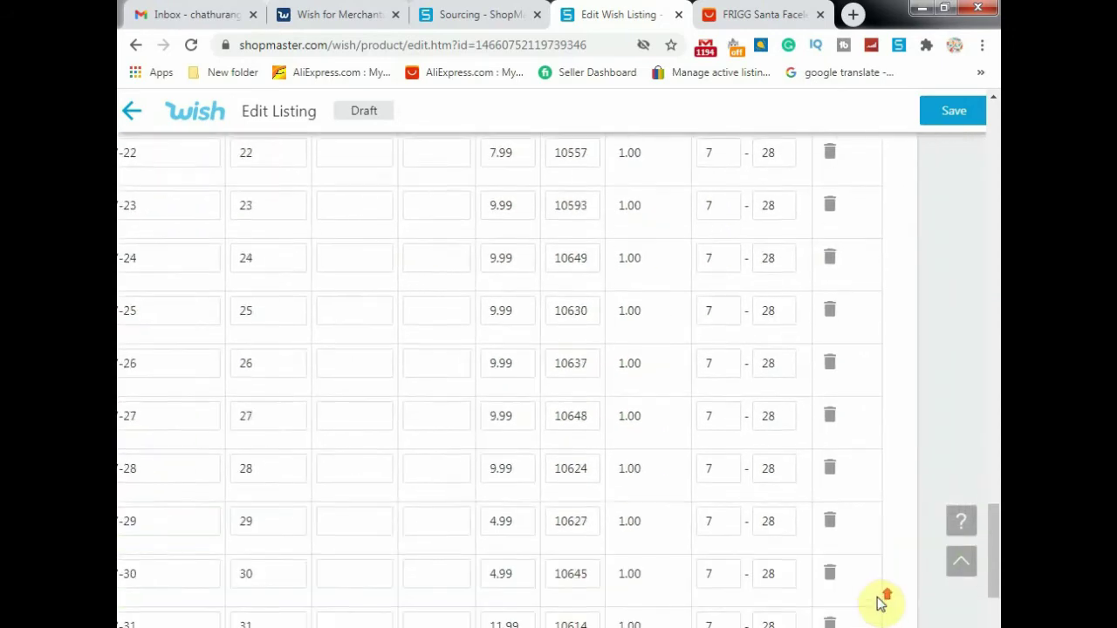
{"action": "scroll", "coordinate": [876, 588], "scroll_direction": "up", "scroll_amount": 20}
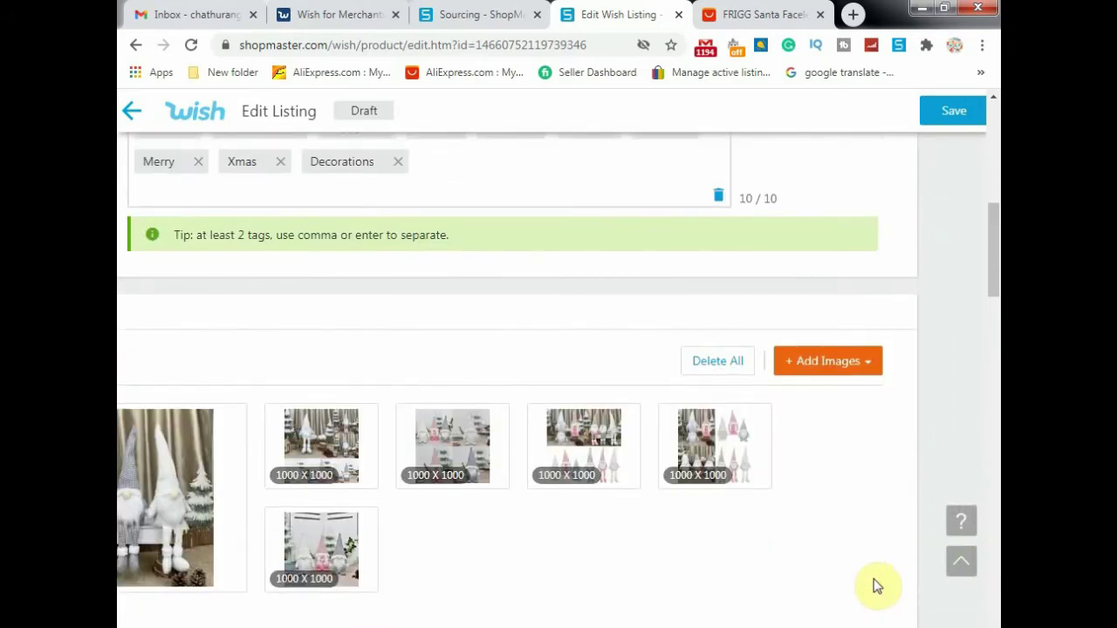
{"action": "scroll", "coordinate": [874, 578], "scroll_direction": "up", "scroll_amount": 8}
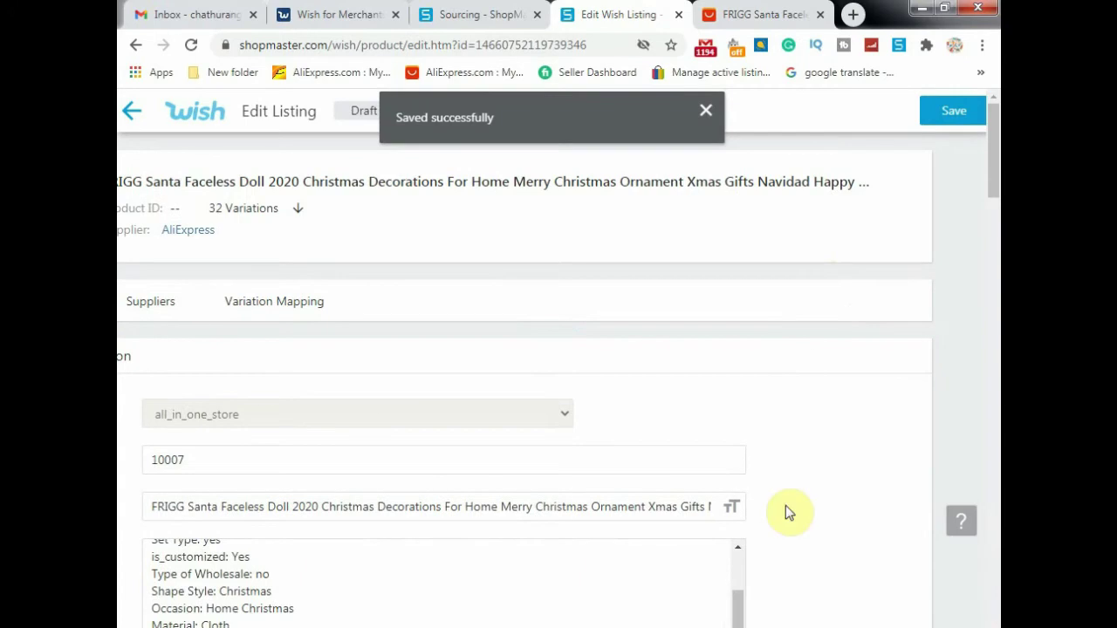
{"action": "left_click", "coordinate": [131, 111]}
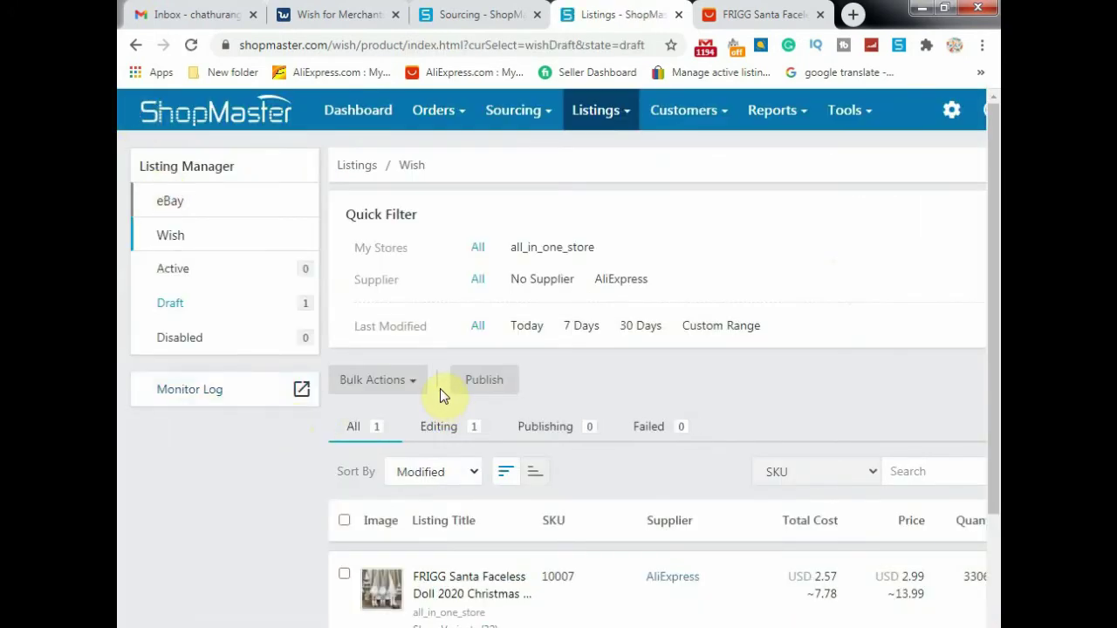
Step: Publish the doll's draft listing to Wish, confirm the publication and dismiss the publishing report
{"action": "scroll", "coordinate": [435, 390], "scroll_direction": "down", "scroll_amount": 3}
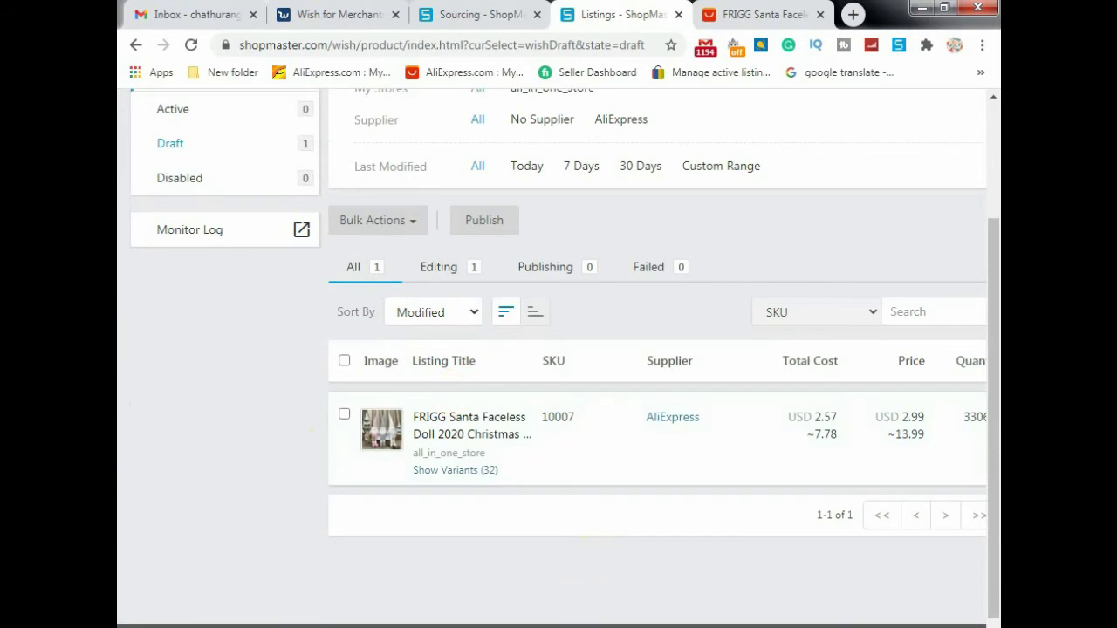
{"action": "scroll", "coordinate": [611, 538], "scroll_direction": "right", "scroll_amount": 5}
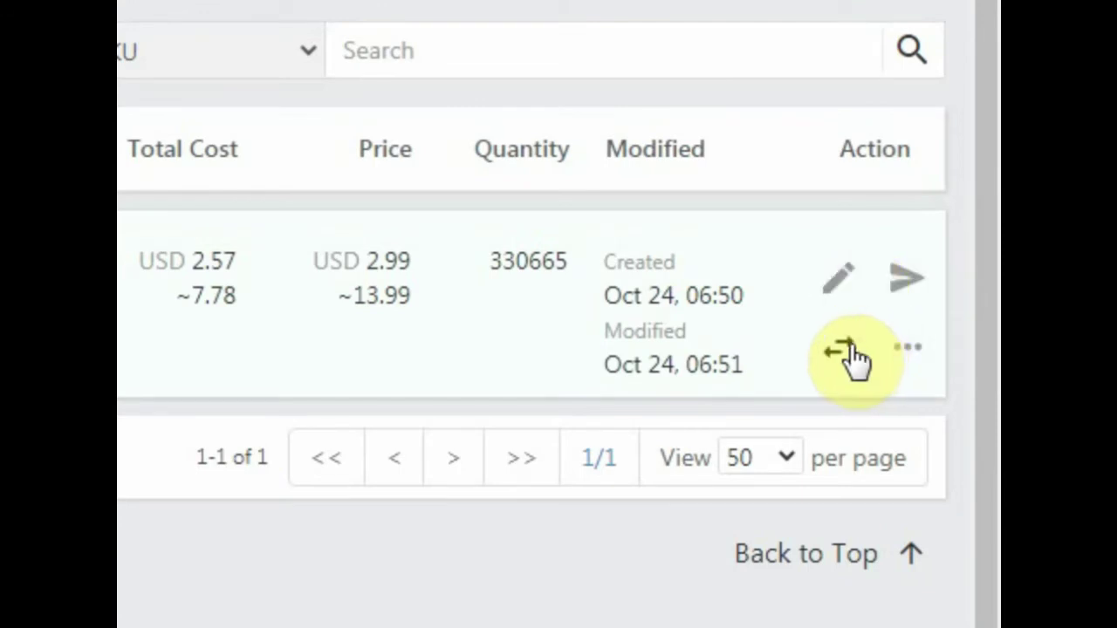
{"action": "left_click", "coordinate": [903, 349]}
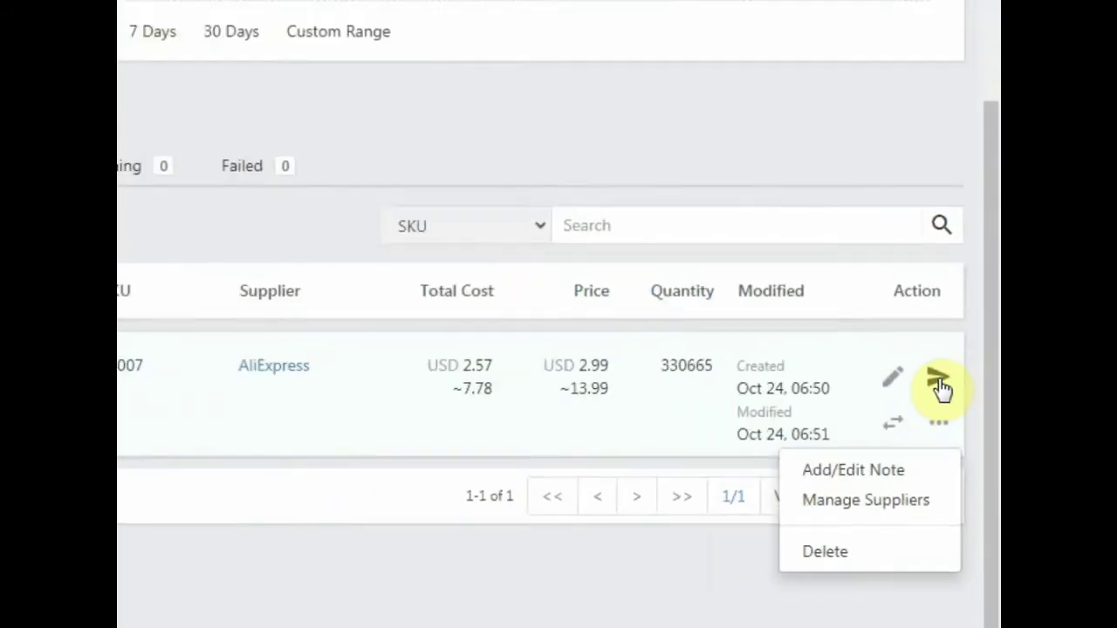
{"action": "left_click", "coordinate": [906, 282]}
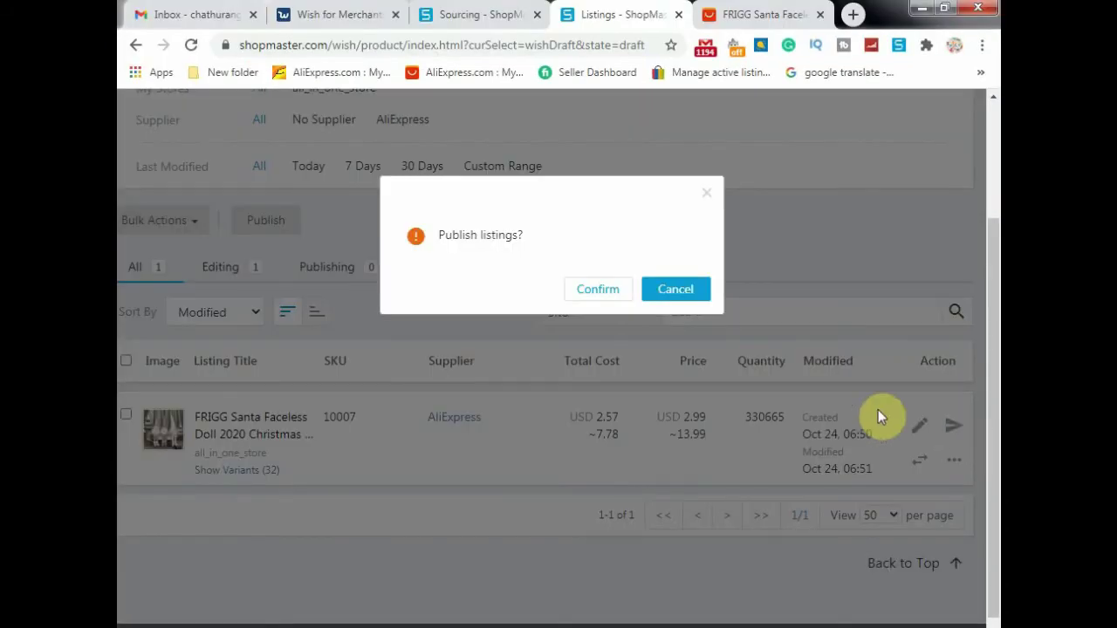
{"action": "left_click", "coordinate": [610, 293]}
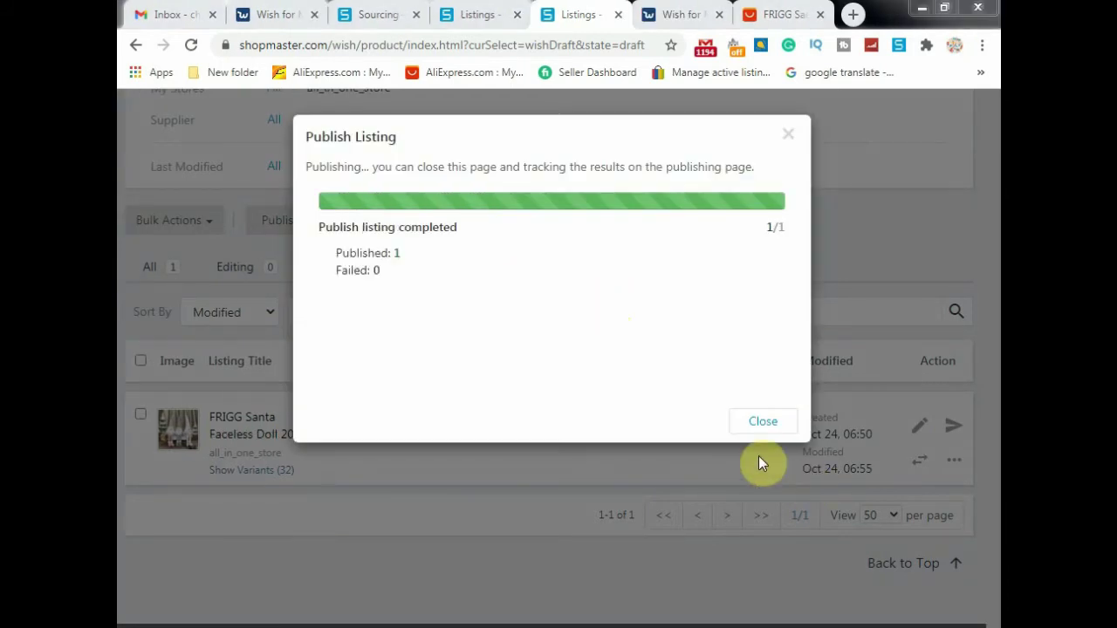
{"action": "mouse_move", "coordinate": [762, 427]}
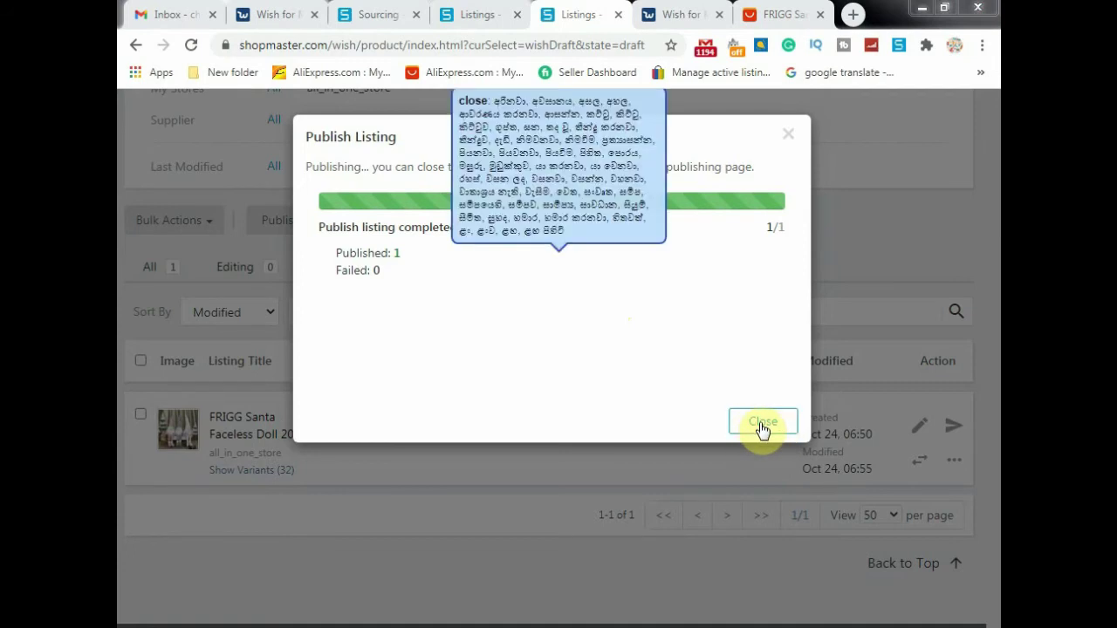
{"action": "left_click", "coordinate": [761, 425]}
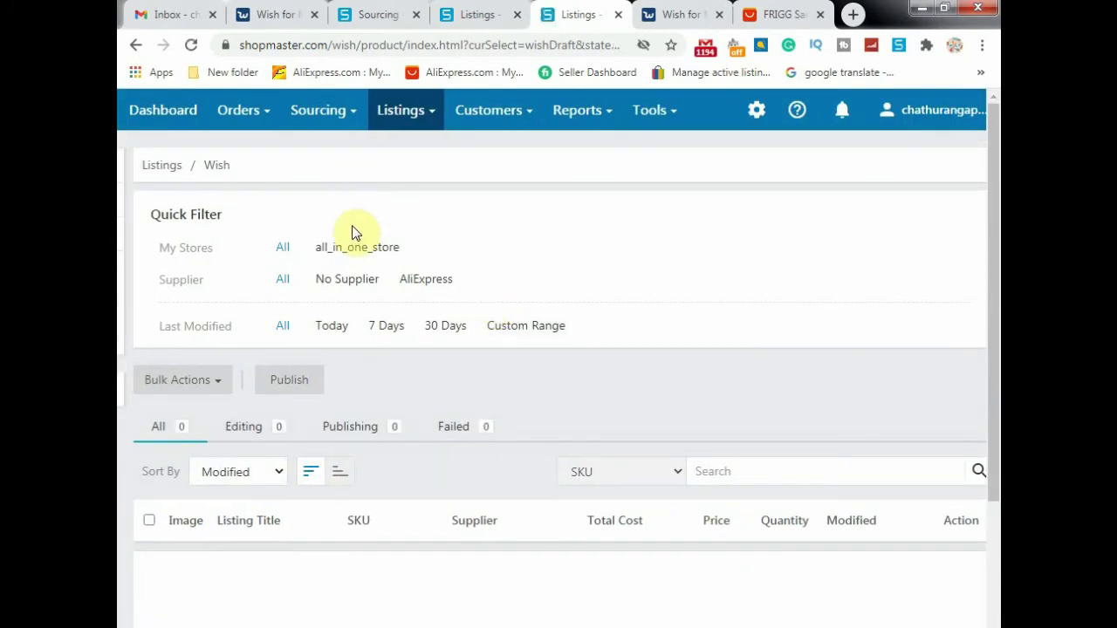
Step: Open the active Wish listings and check the published doll's cost, price, quantity and listing status
{"action": "mouse_move", "coordinate": [281, 126]}
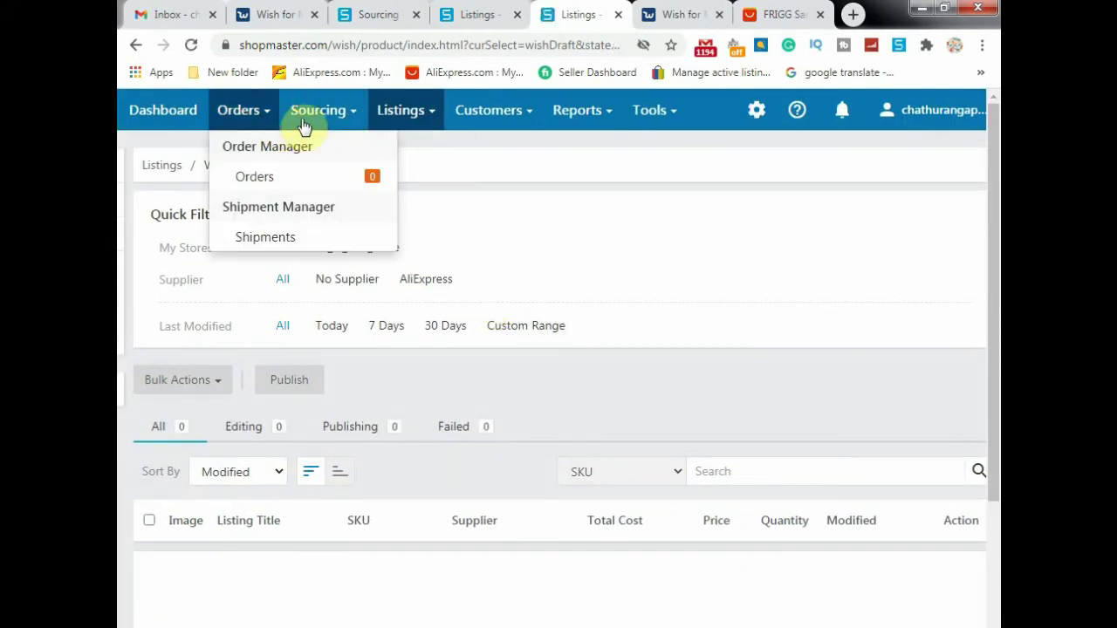
{"action": "mouse_move", "coordinate": [459, 126]}
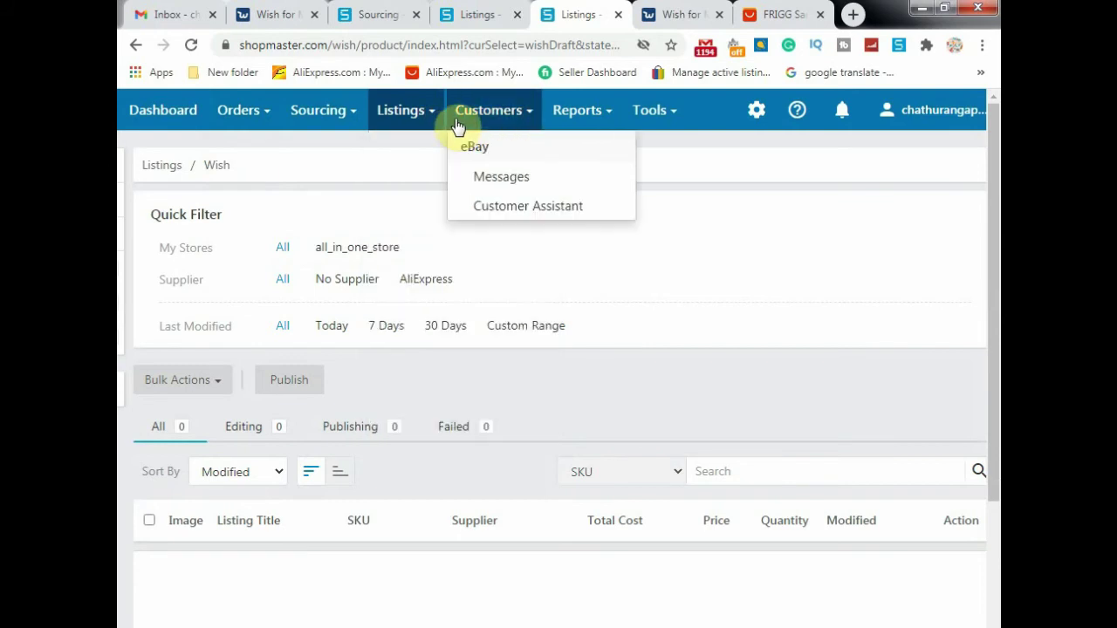
{"action": "mouse_move", "coordinate": [381, 124]}
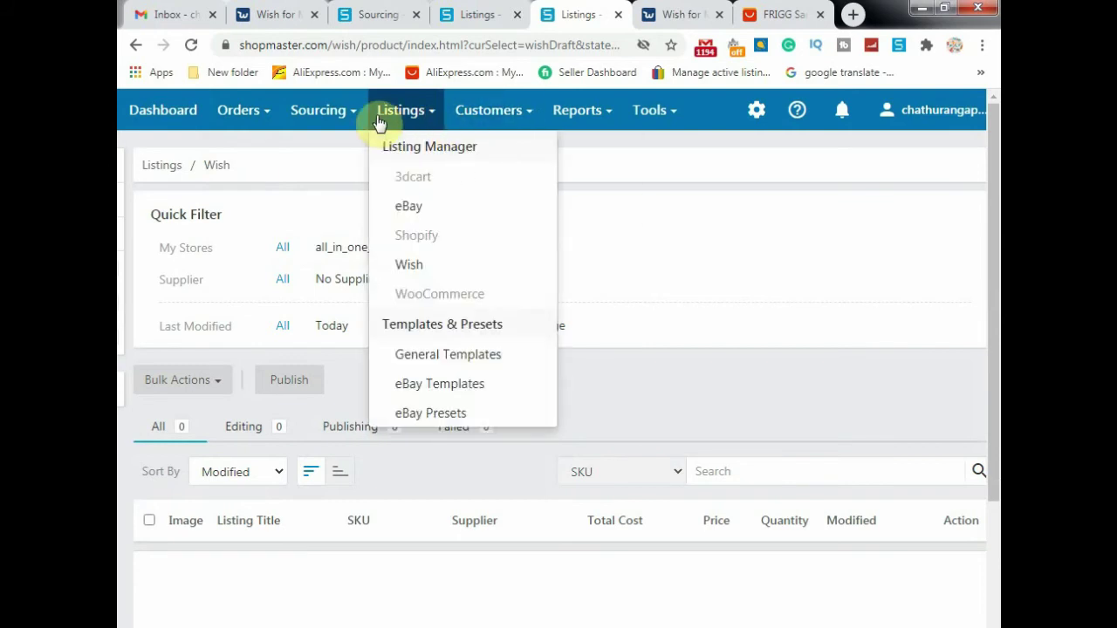
{"action": "left_click", "coordinate": [408, 266]}
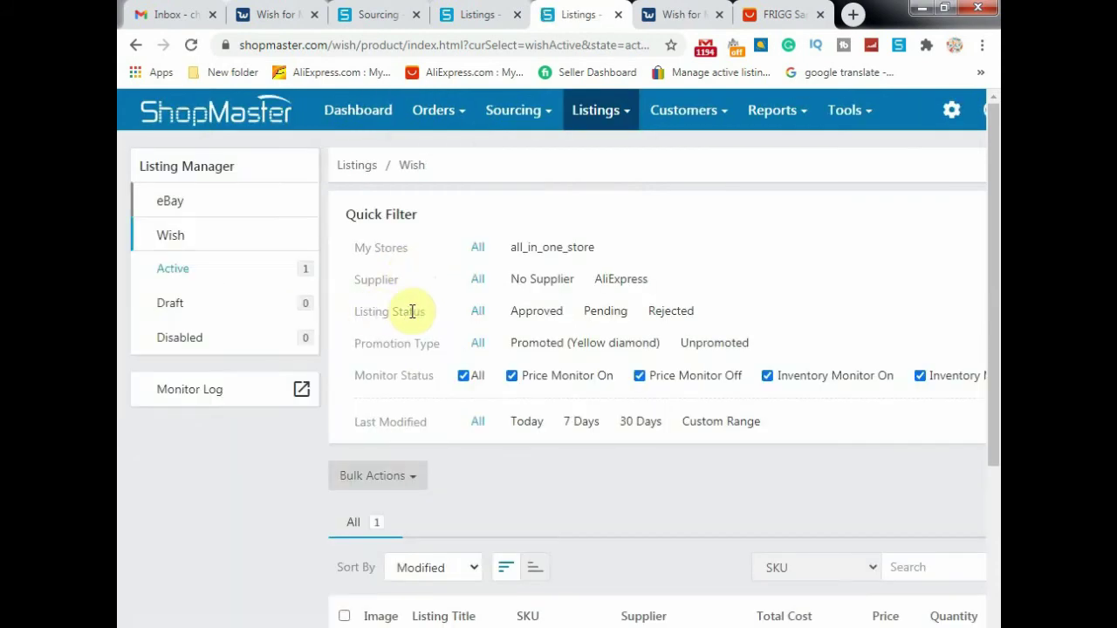
{"action": "left_click", "coordinate": [256, 277]}
{"action": "scroll", "coordinate": [384, 309], "scroll_direction": "down", "scroll_amount": 3}
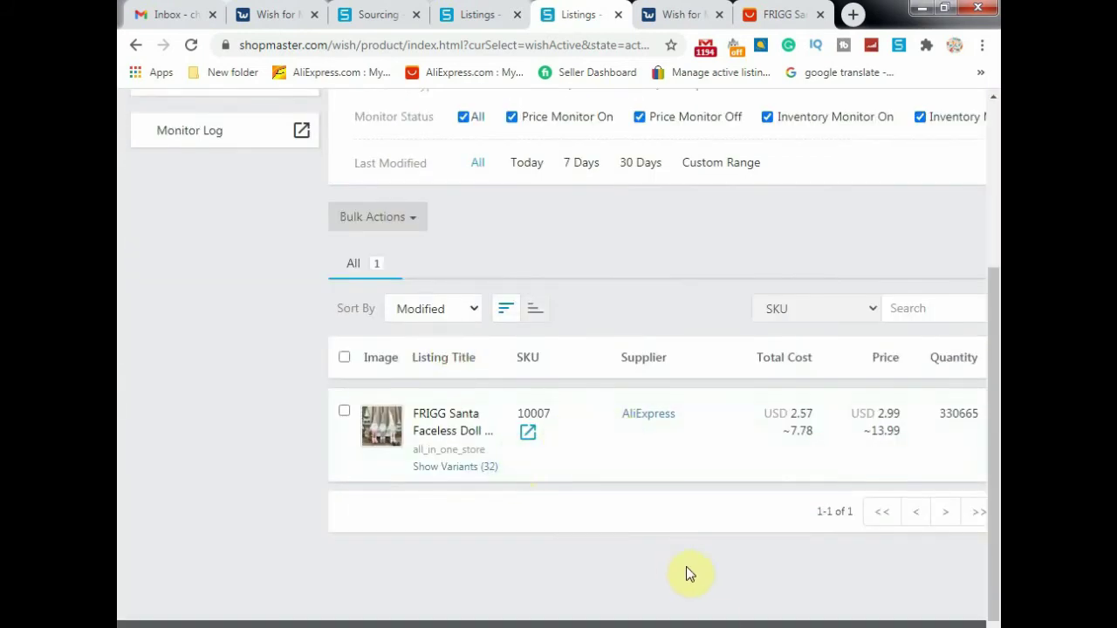
{"action": "scroll", "coordinate": [532, 484], "scroll_direction": "right", "scroll_amount": 5}
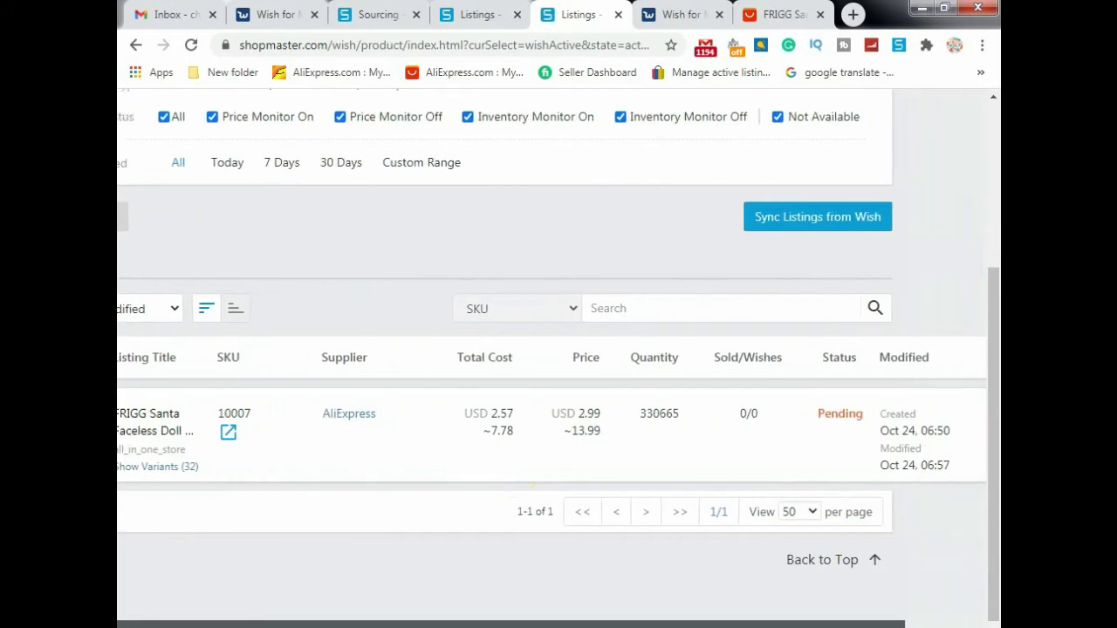
{"action": "scroll", "coordinate": [533, 484], "scroll_direction": "left", "scroll_amount": 5}
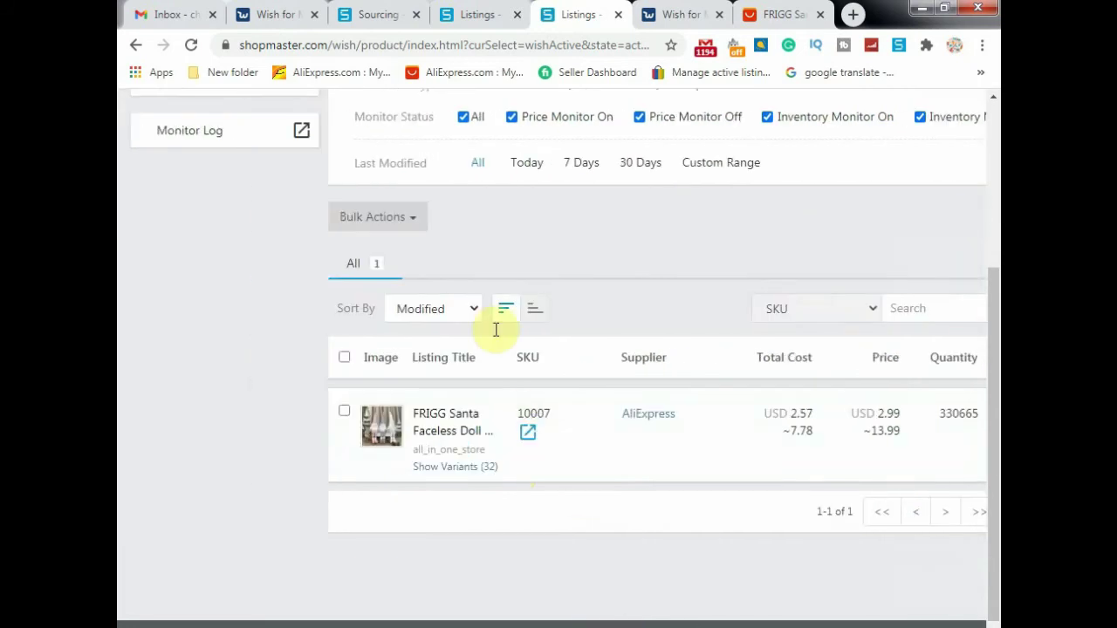
Step: Switch to the Wish merchant dashboard, close the accepted-colors documentation page and open the list of all products
{"action": "left_click", "coordinate": [672, 16]}
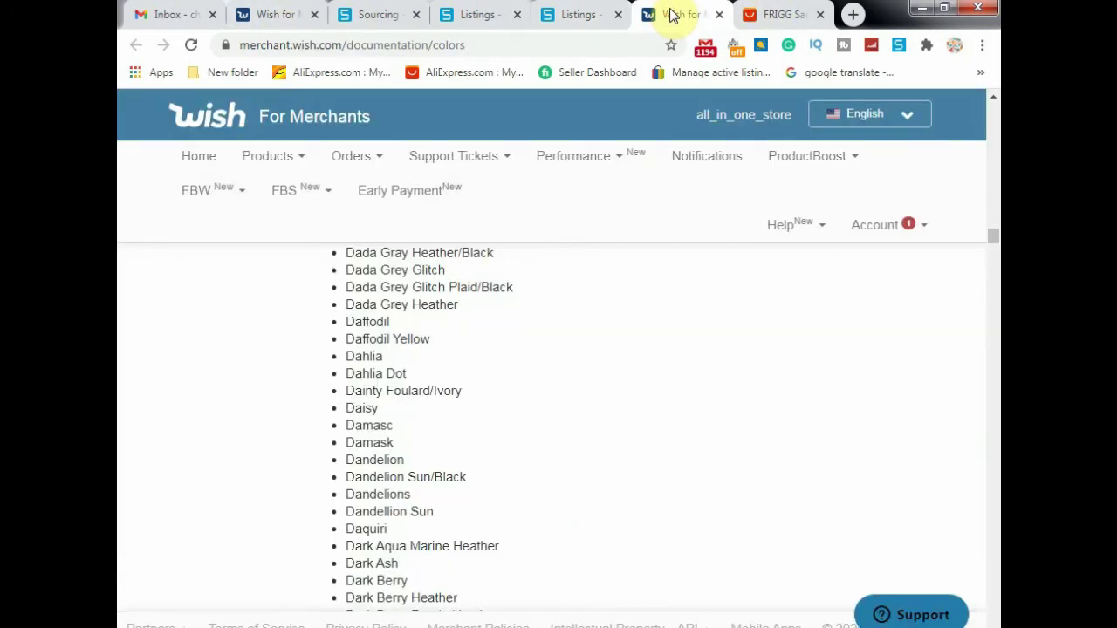
{"action": "left_click", "coordinate": [262, 14]}
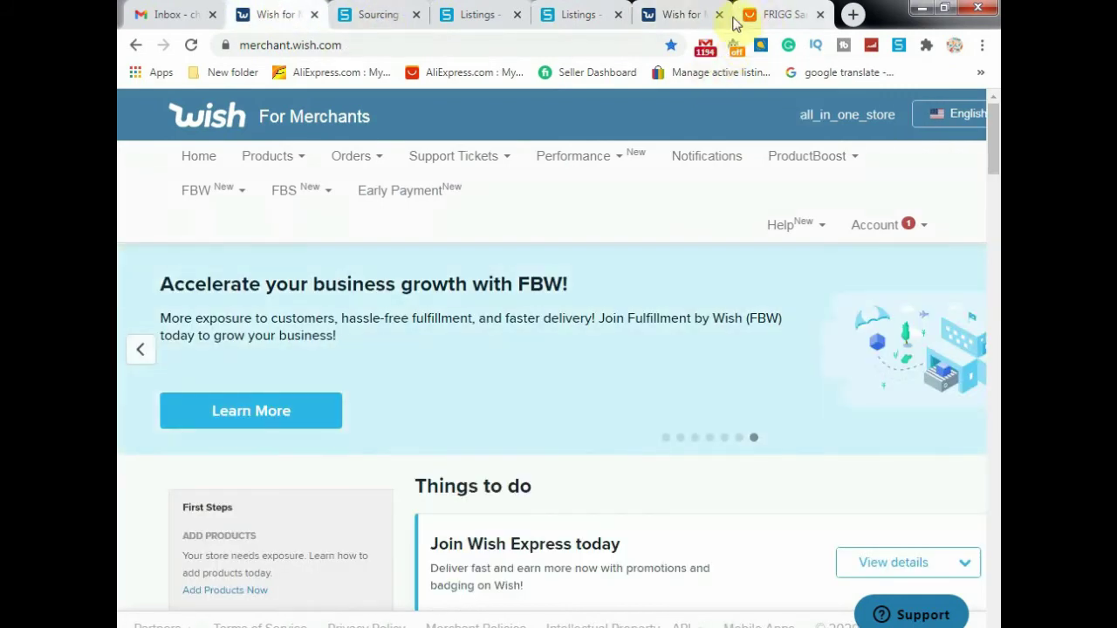
{"action": "left_click", "coordinate": [719, 14]}
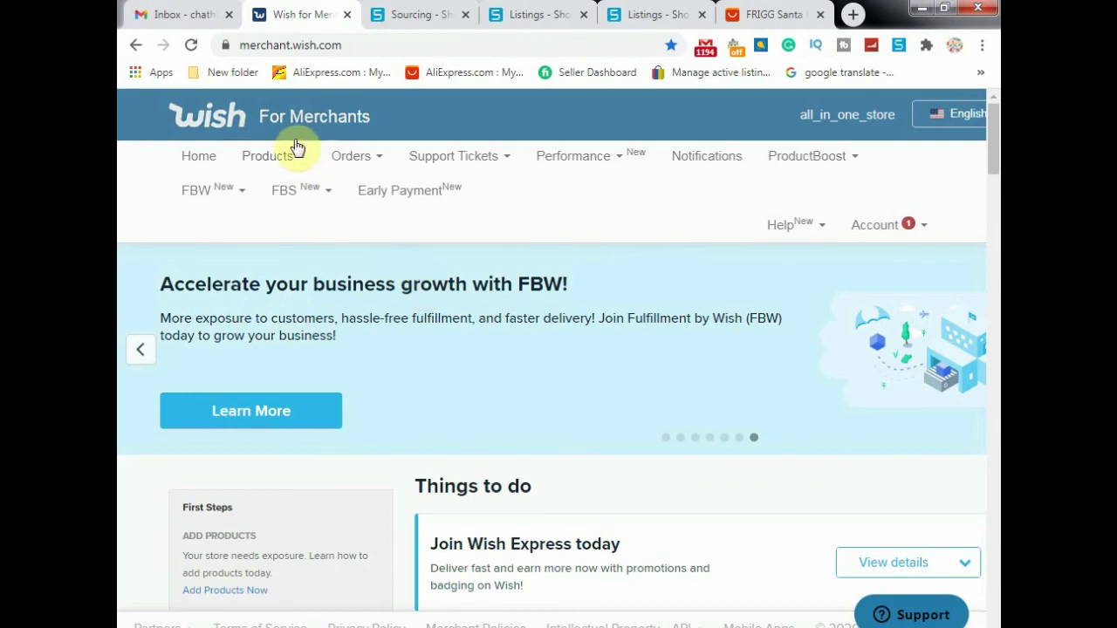
{"action": "left_click", "coordinate": [294, 162]}
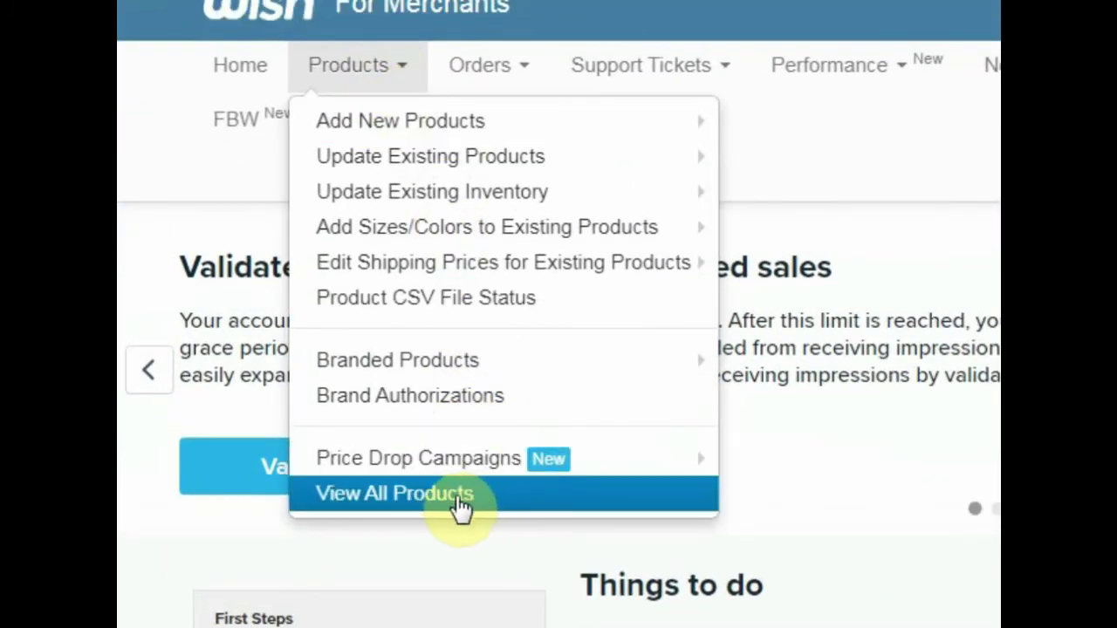
{"action": "left_click", "coordinate": [429, 499]}
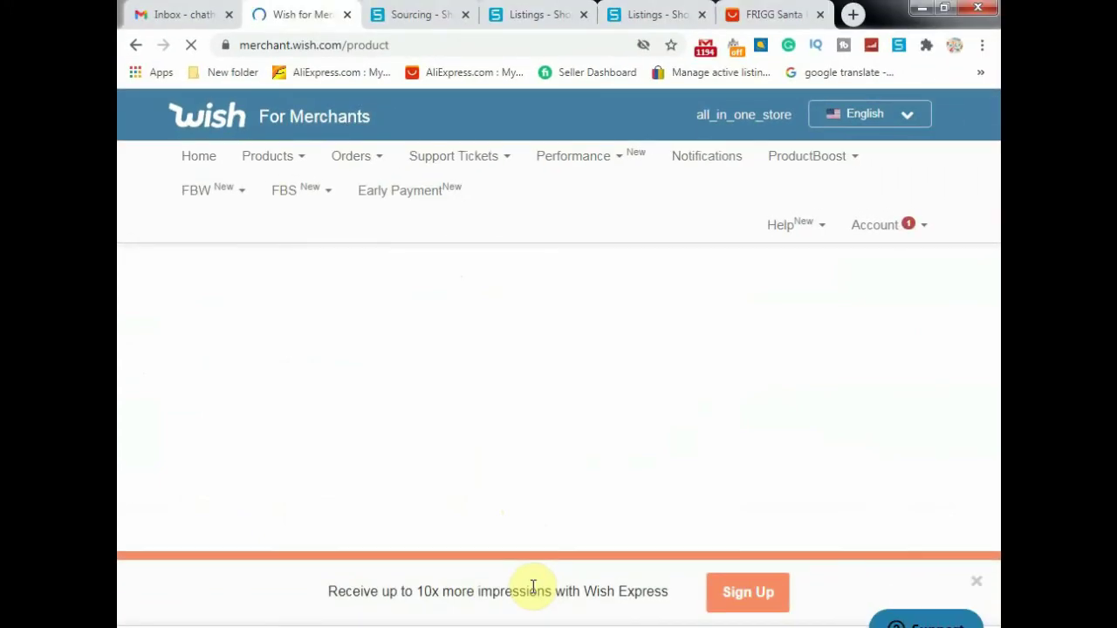
Step: Dismiss the Wish Express banner and check the published doll's SKUs, prices, inventory, country shipping price and review status filters in the product list
{"action": "double_click", "coordinate": [533, 590]}
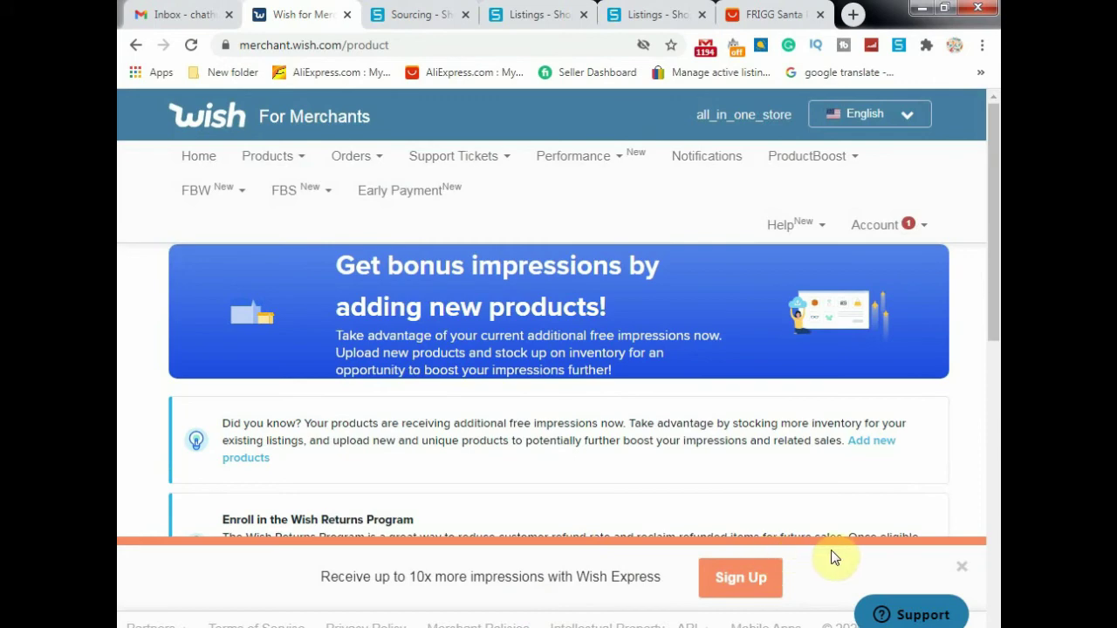
{"action": "left_click", "coordinate": [964, 574]}
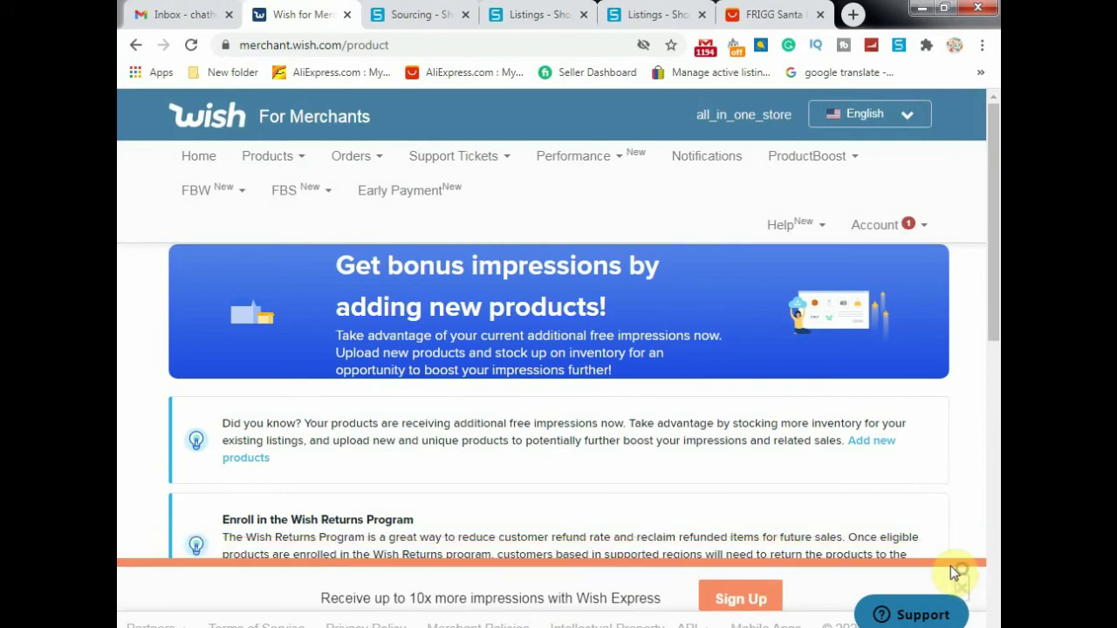
{"action": "scroll", "coordinate": [715, 516], "scroll_direction": "down", "scroll_amount": 3}
{"action": "scroll", "coordinate": [756, 543], "scroll_direction": "down", "scroll_amount": 2}
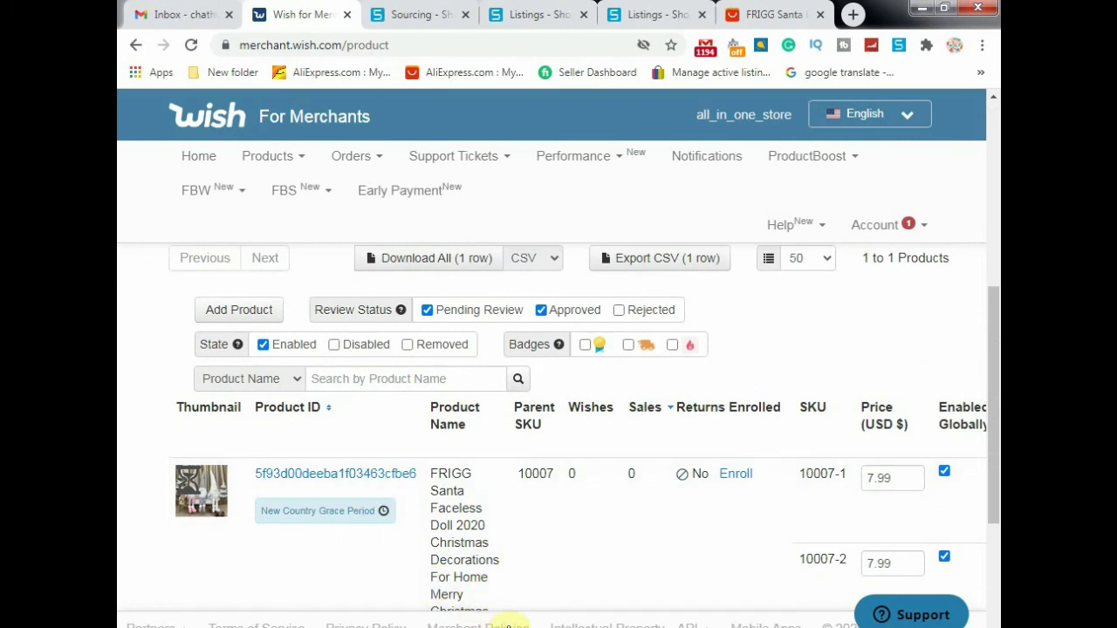
{"action": "scroll", "coordinate": [552, 365], "scroll_direction": "right", "scroll_amount": 5}
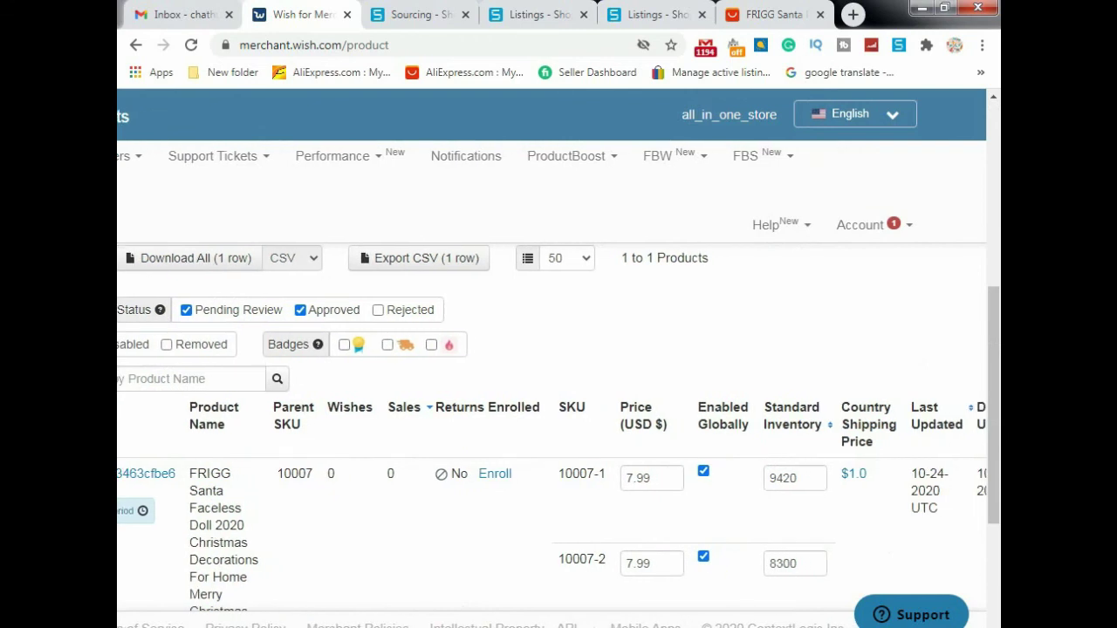
{"action": "scroll", "coordinate": [360, 310], "scroll_direction": "left", "scroll_amount": 5}
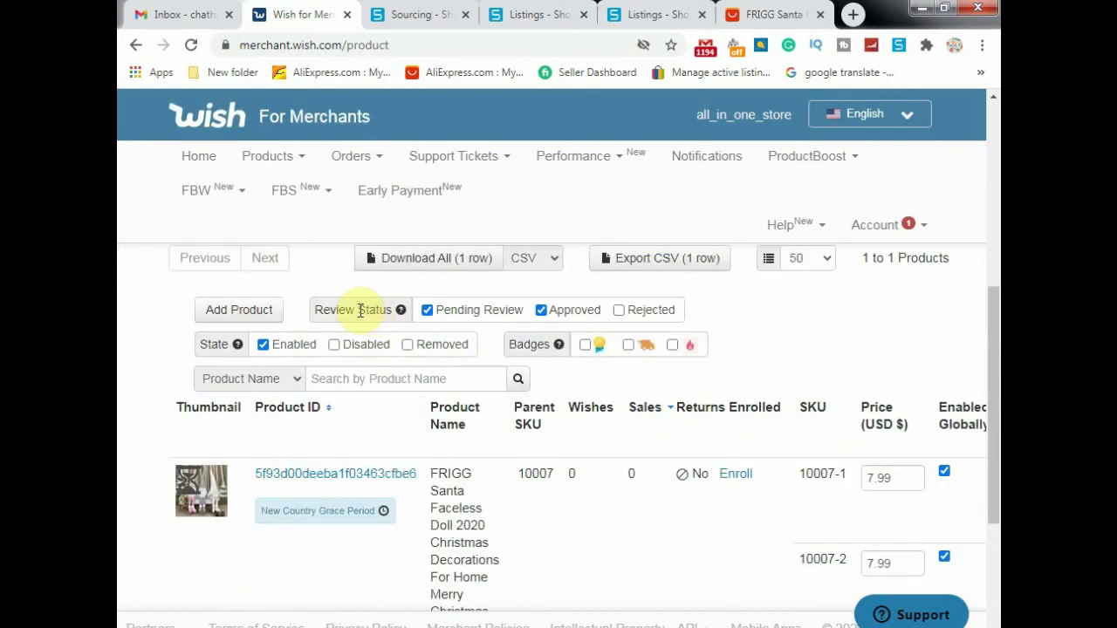
{"action": "scroll", "coordinate": [360, 311], "scroll_direction": "down", "scroll_amount": 1}
{"action": "scroll", "coordinate": [366, 312], "scroll_direction": "up", "scroll_amount": 1}
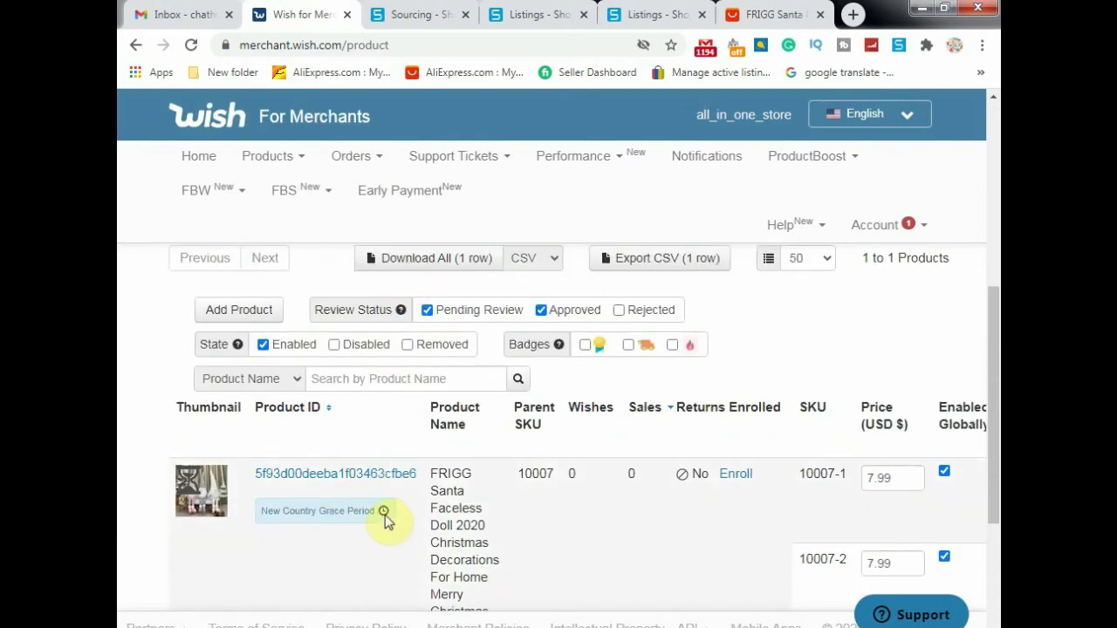
Step: Open the doll's New Country Grace Period details, read through the country codes and remaining periods, and close them
{"action": "left_click", "coordinate": [382, 513]}
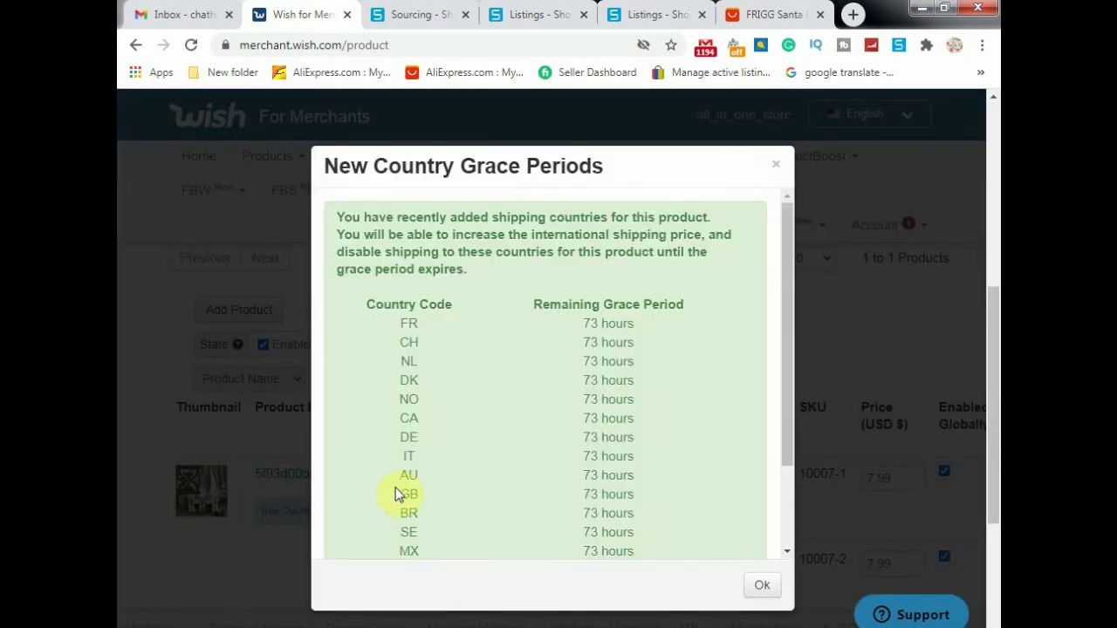
{"action": "scroll", "coordinate": [436, 400], "scroll_direction": "down", "scroll_amount": 2}
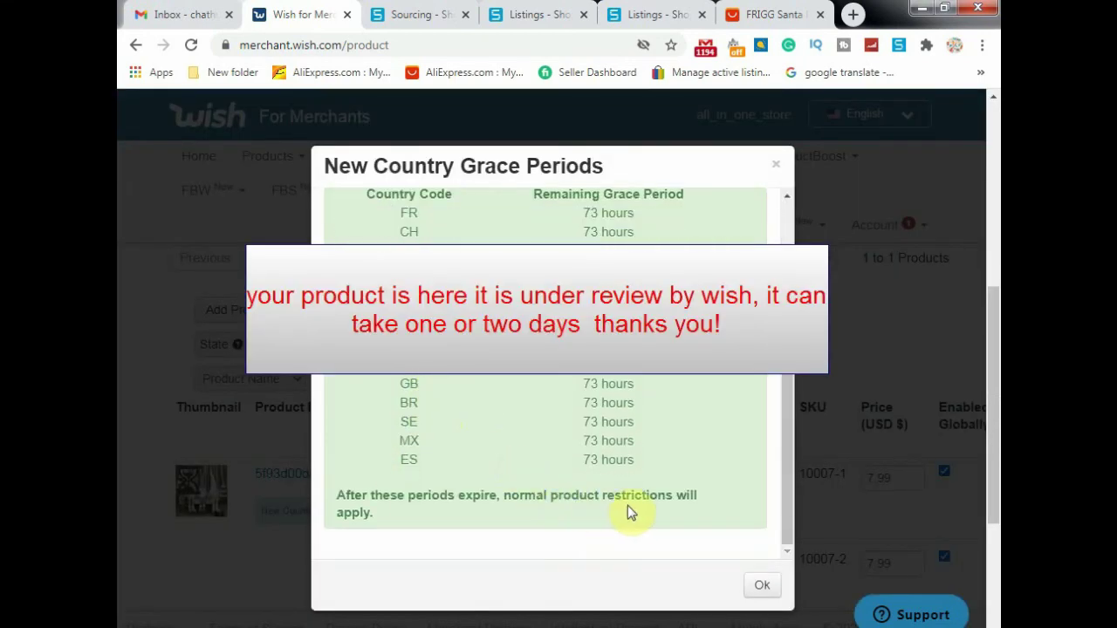
{"action": "scroll", "coordinate": [676, 515], "scroll_direction": "up", "scroll_amount": 1}
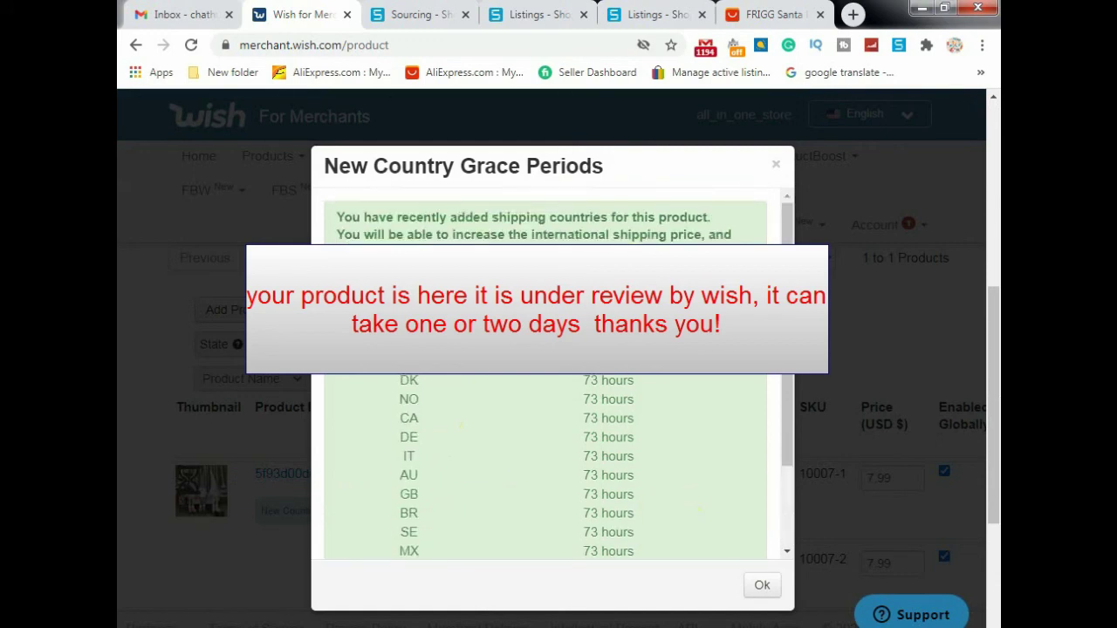
{"action": "left_click", "coordinate": [777, 165]}
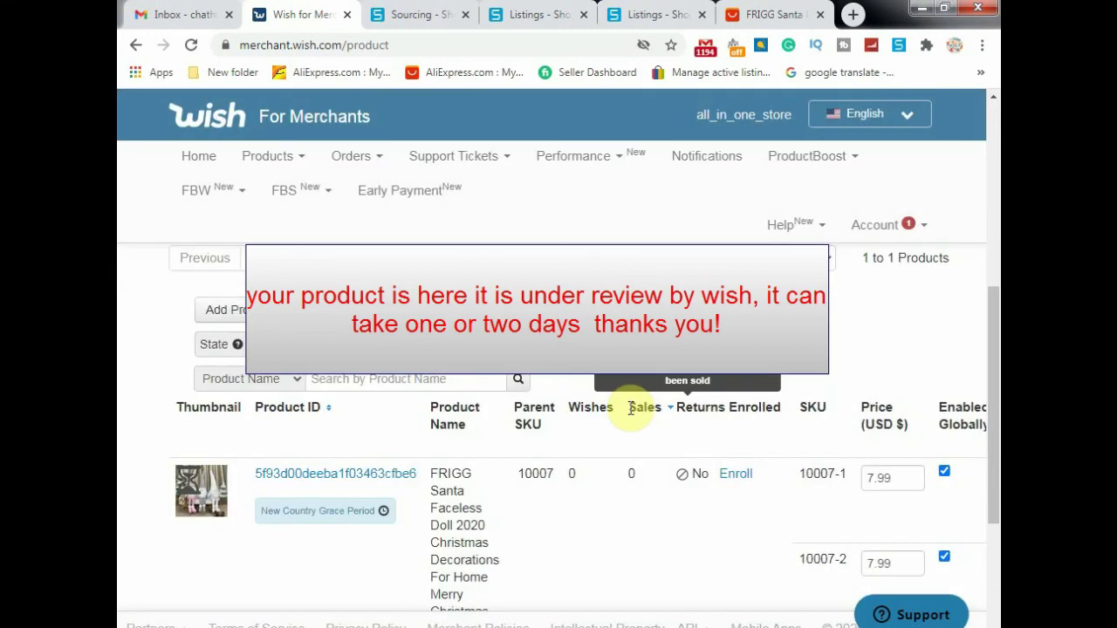